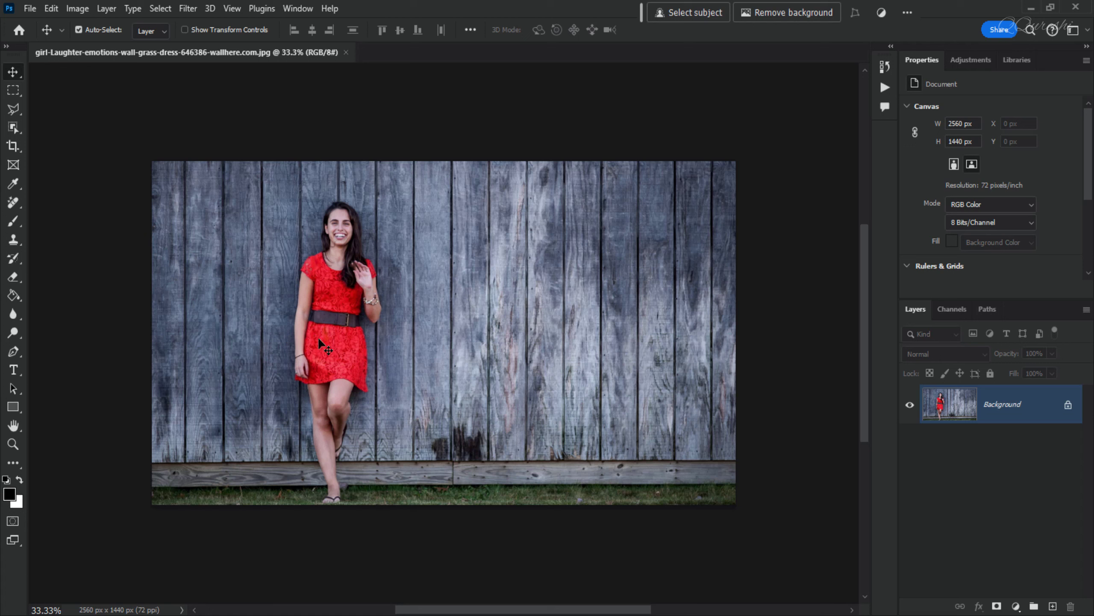
Crop to a 3000 × 2000 ratio with the photo shifted right, leaving a white left strip
{"action": "left_click", "coordinate": [11, 146]}
{"action": "left_click", "coordinate": [91, 146]}
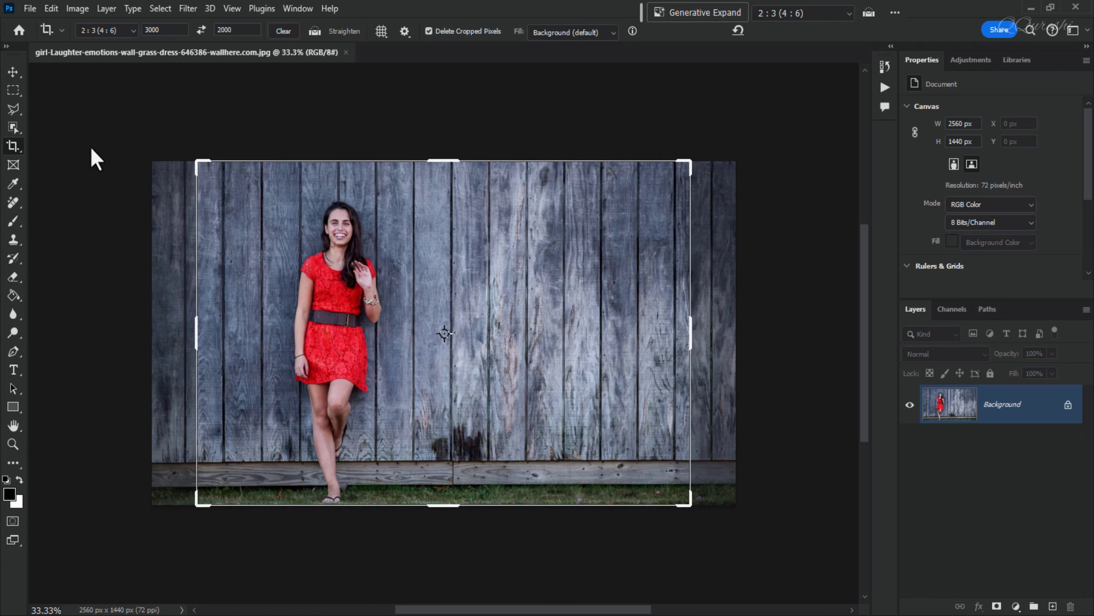
{"action": "left_click", "coordinate": [133, 29]}
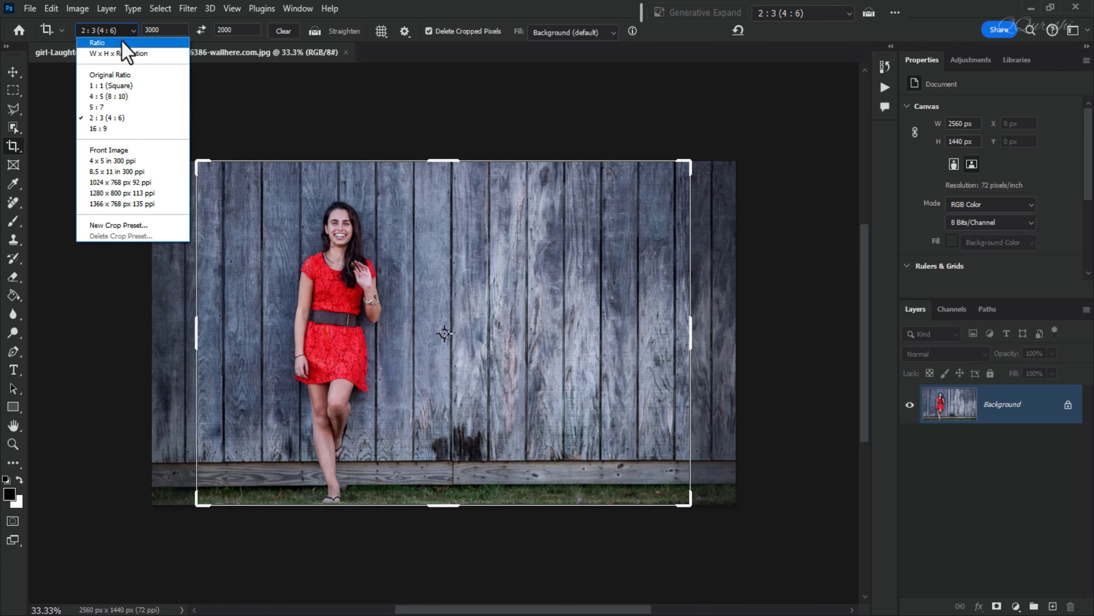
{"action": "left_click", "coordinate": [121, 42]}
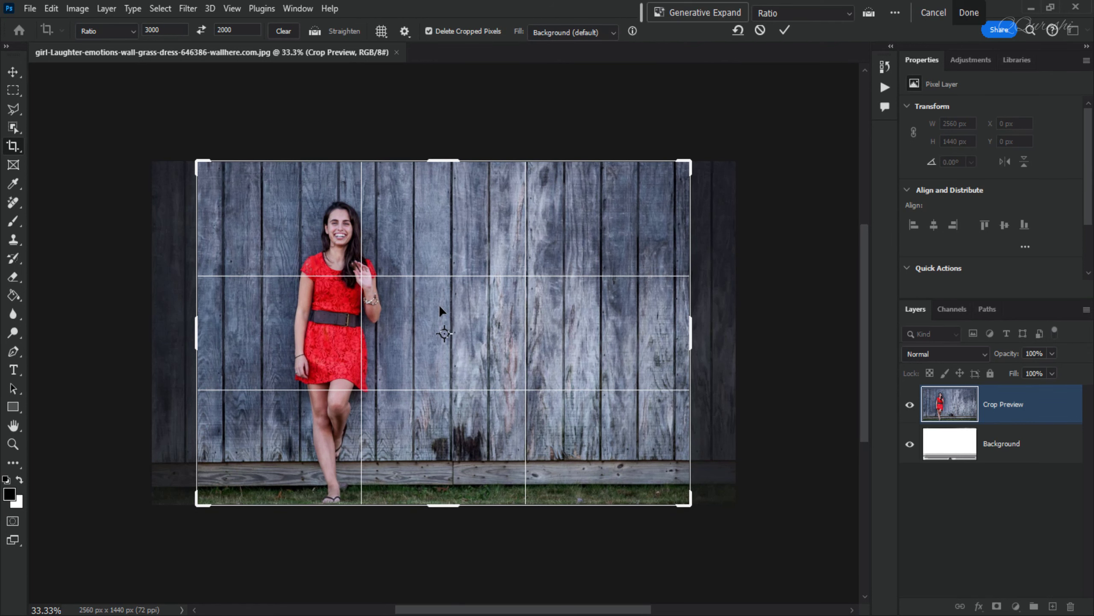
{"action": "left_click_drag", "start_coordinate": [439, 304], "coordinate": [542, 303]}
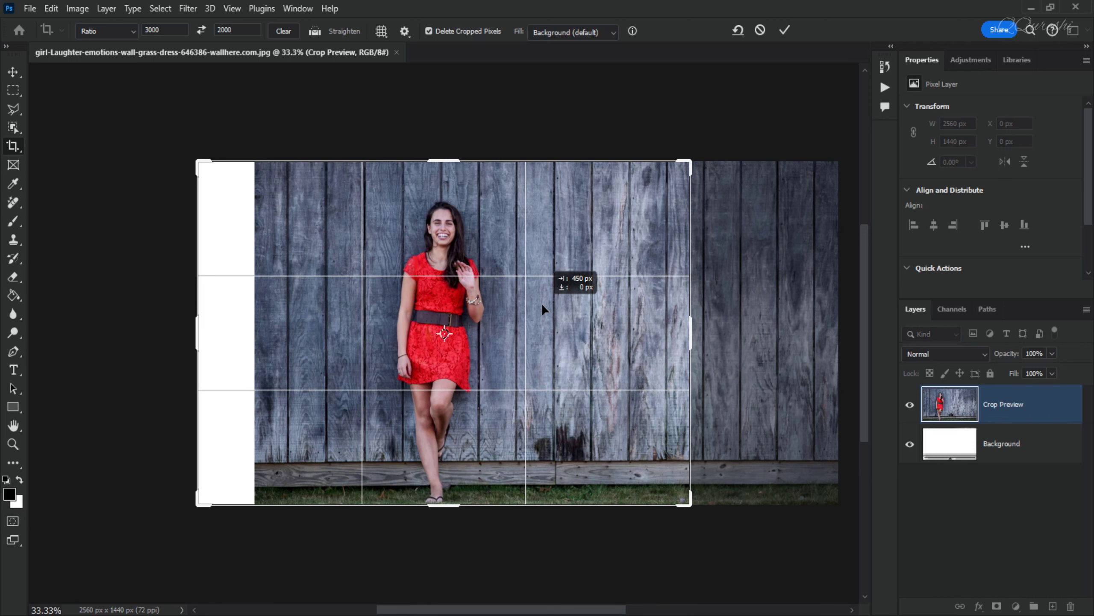
{"action": "left_click_drag", "start_coordinate": [543, 305], "coordinate": [546, 305]}
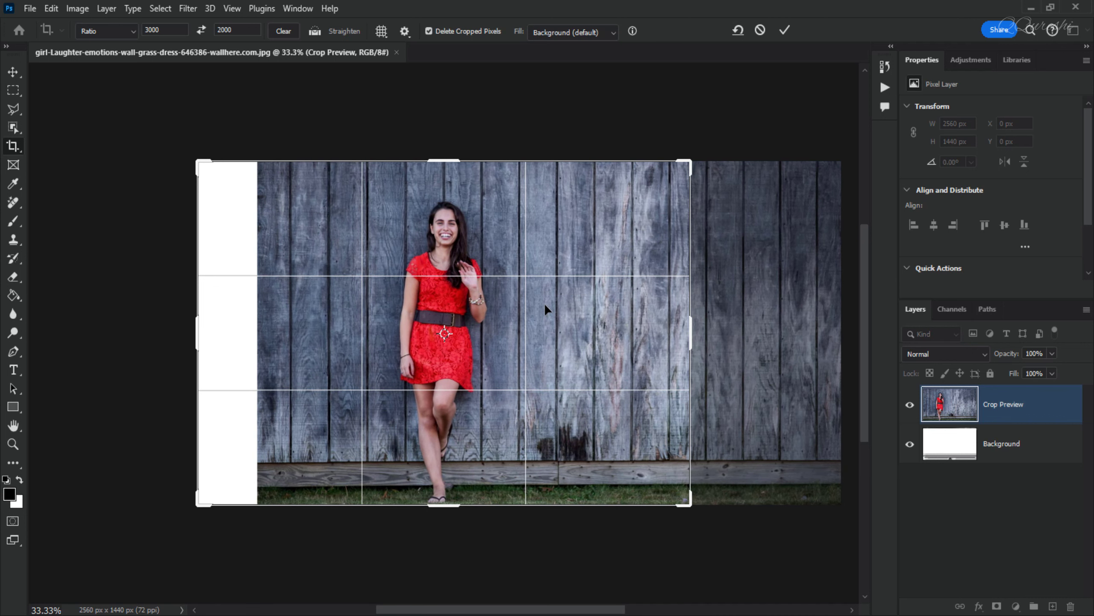
{"action": "left_click", "coordinate": [785, 31]}
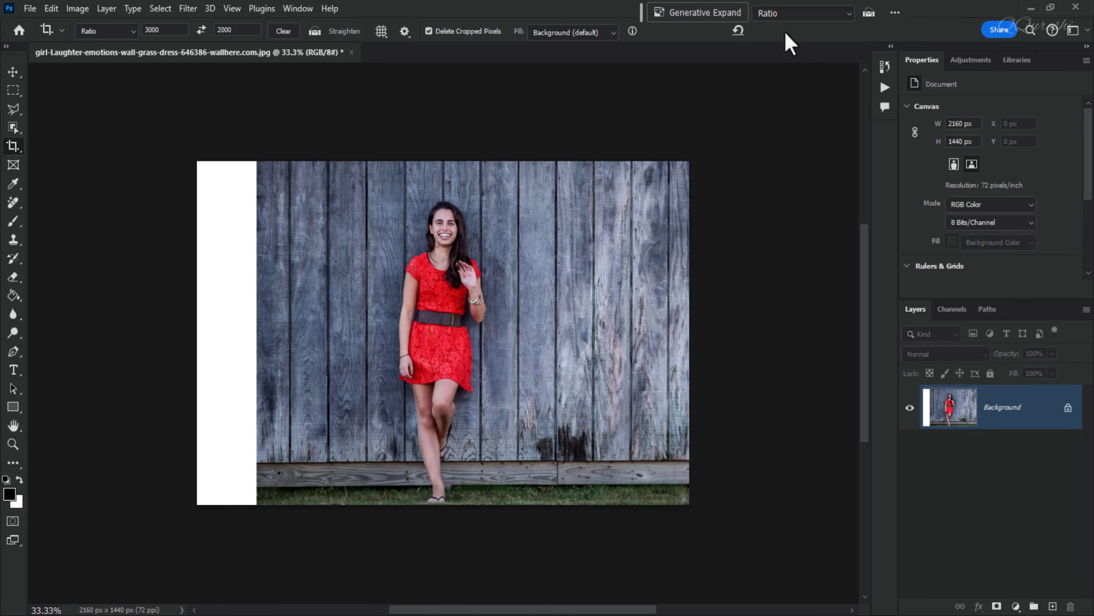
{"action": "key", "text": "v"}
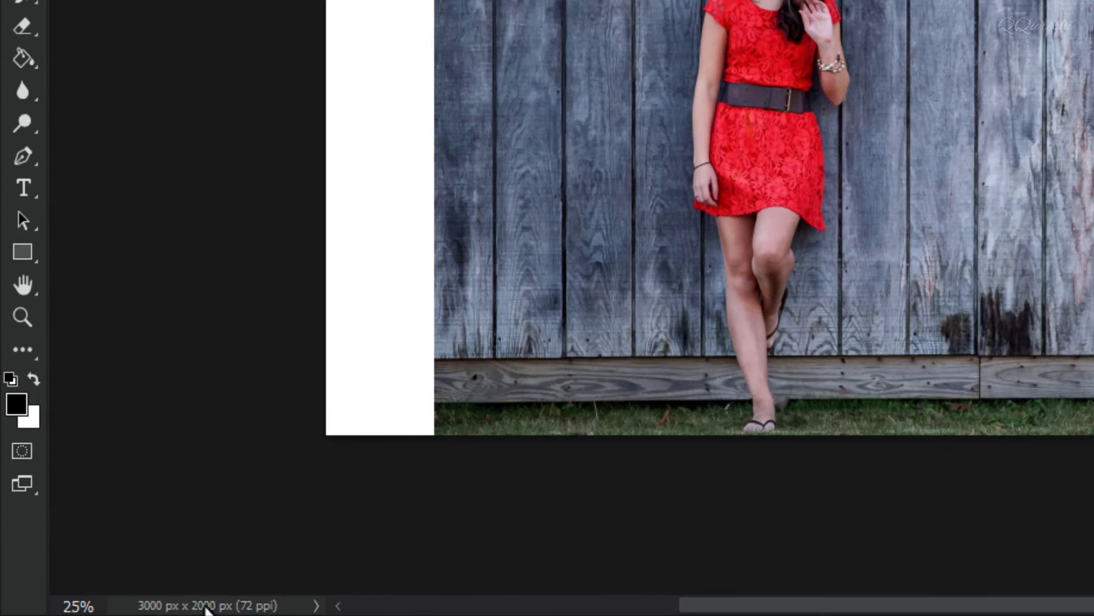
Review the image size and colour mode, then select the girl with Select > Subject
{"action": "left_click", "coordinate": [119, 610]}
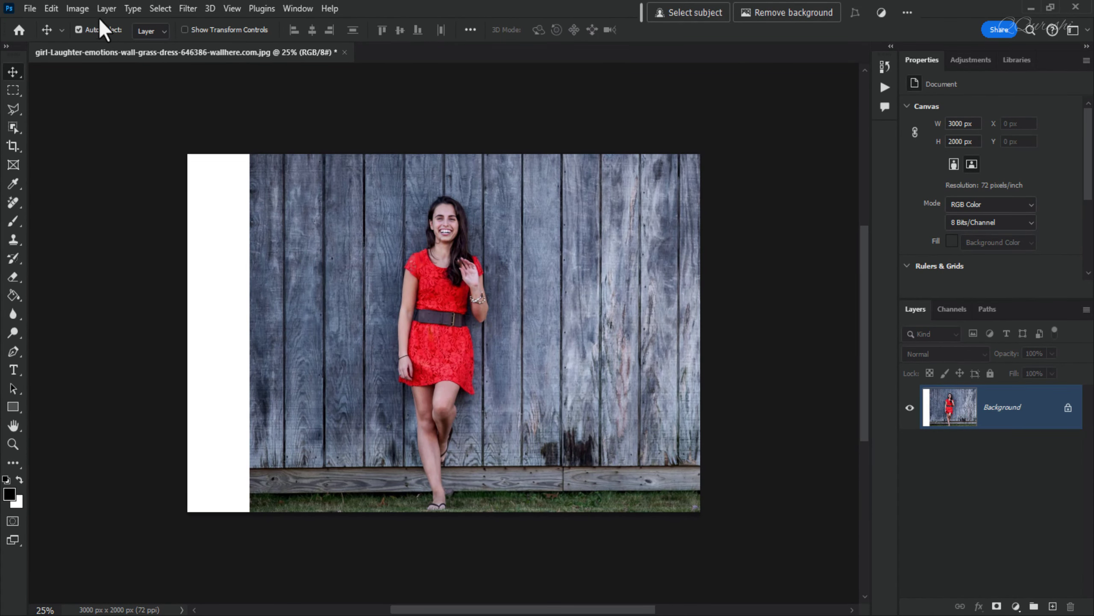
{"action": "left_click", "coordinate": [77, 8]}
{"action": "mouse_move", "coordinate": [86, 24]}
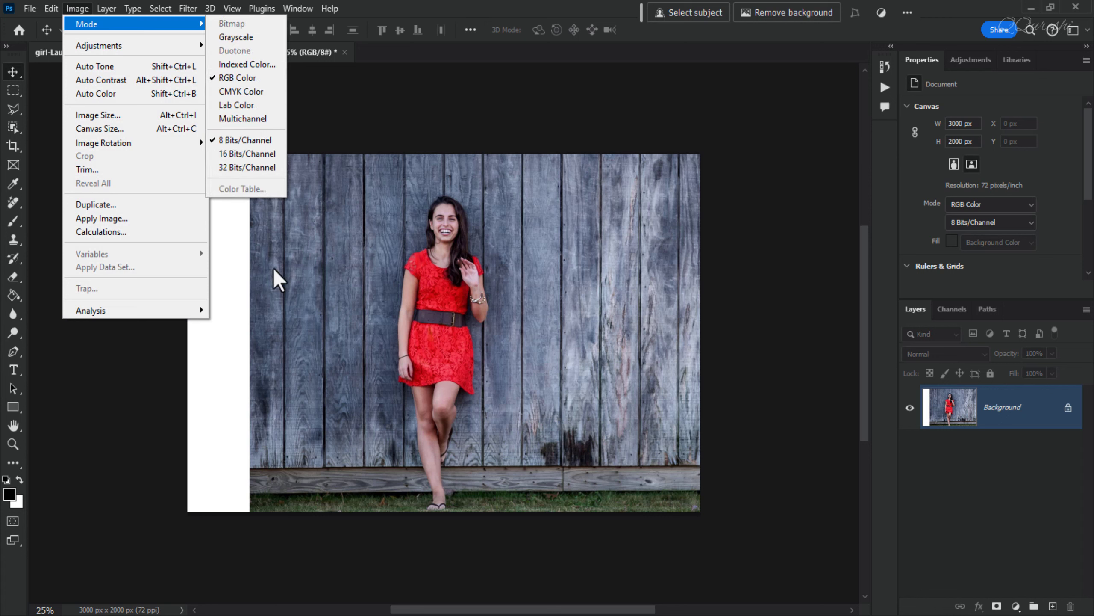
{"action": "left_click", "coordinate": [529, 256]}
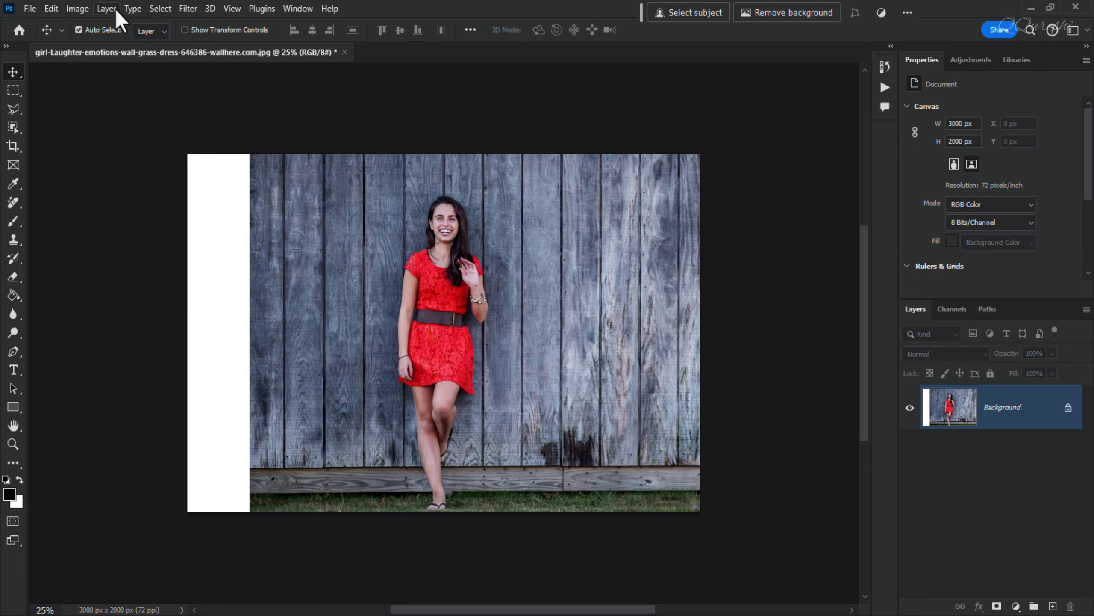
{"action": "left_click", "coordinate": [158, 8]}
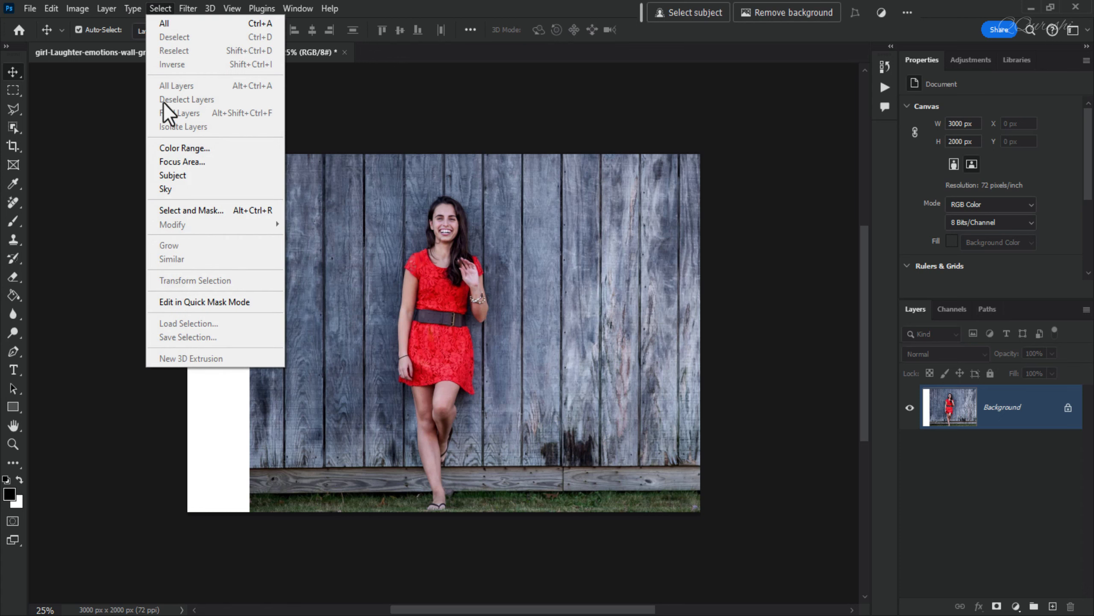
{"action": "left_click", "coordinate": [171, 175]}
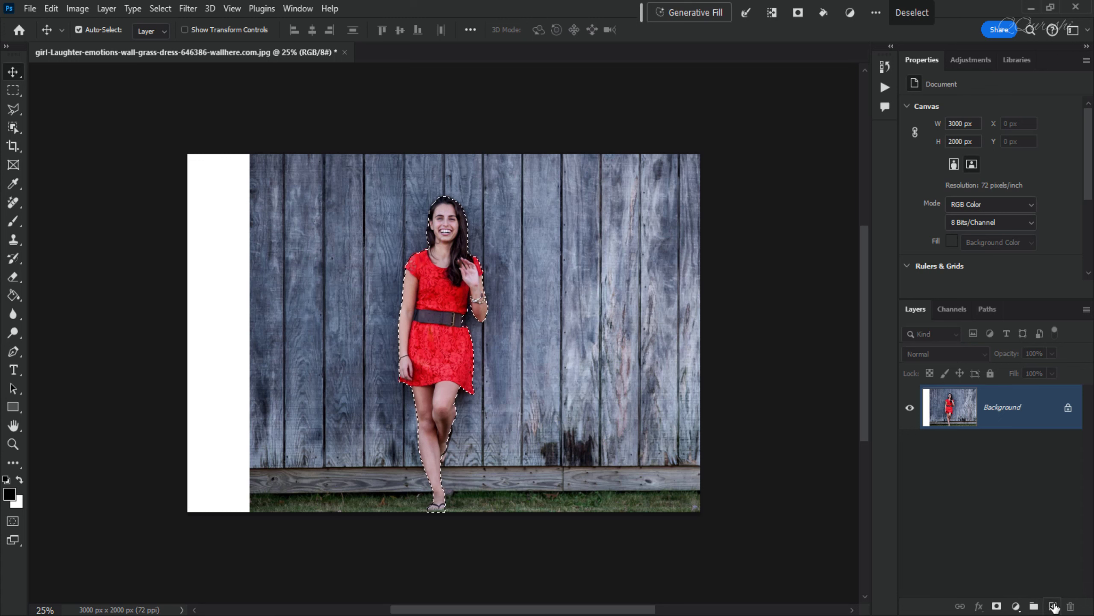
Add a new layer and sample the dress red (e40c22) as foreground for the Paint Bucket
{"action": "left_click", "coordinate": [1053, 607]}
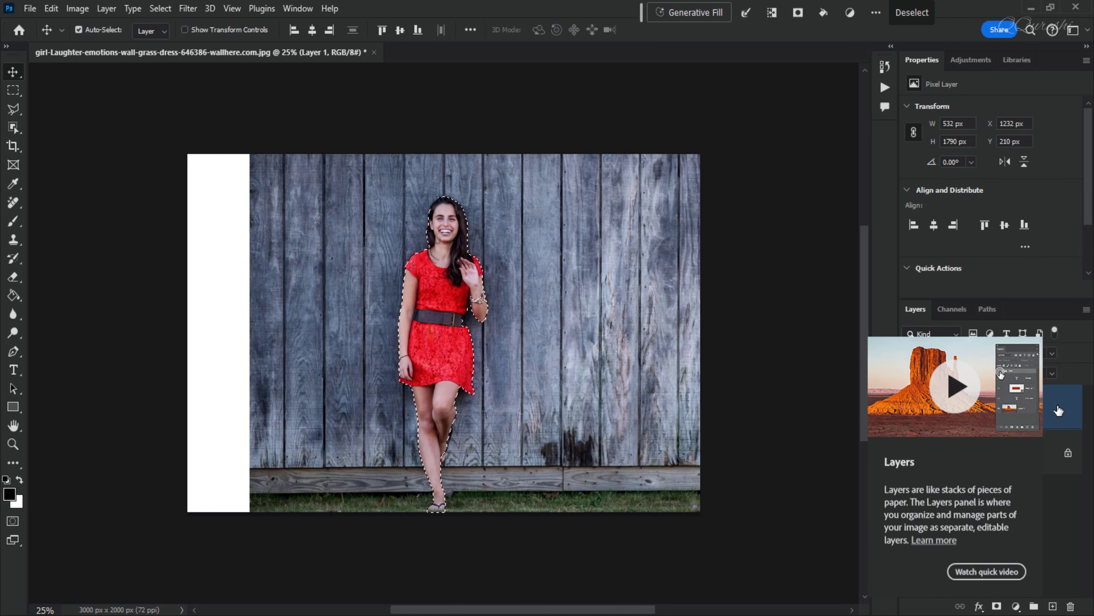
{"action": "left_click", "coordinate": [12, 295]}
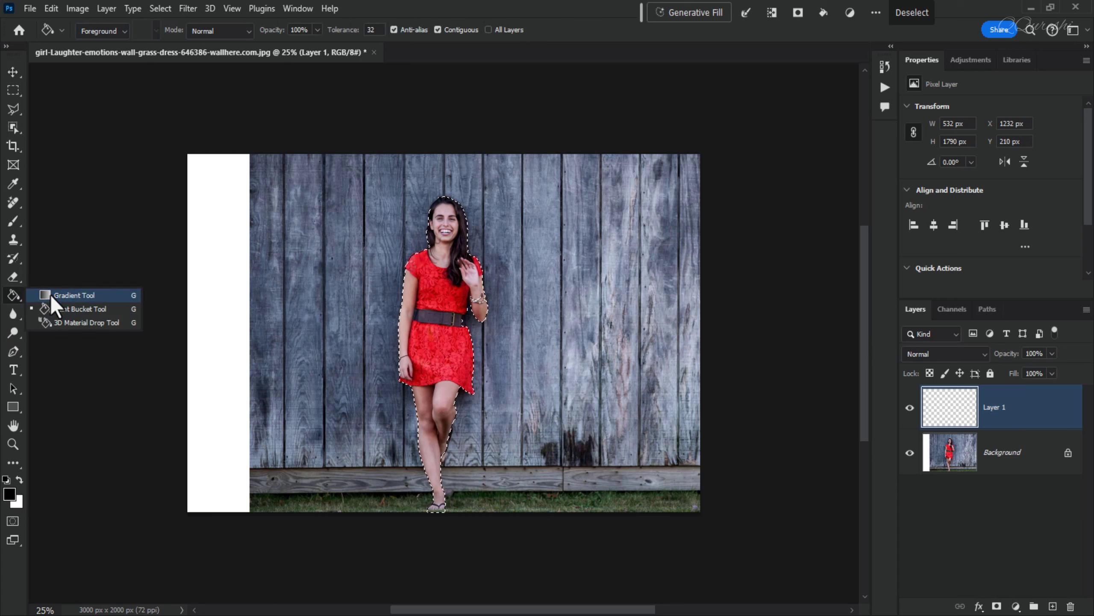
{"action": "left_click", "coordinate": [101, 307]}
{"action": "left_click", "coordinate": [10, 495]}
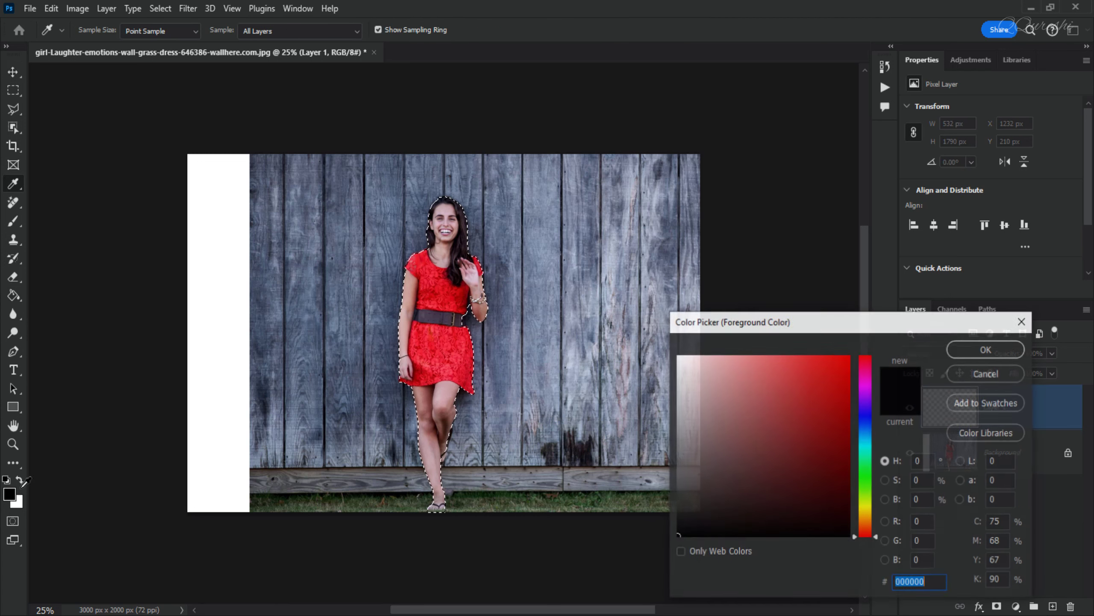
{"action": "left_click", "coordinate": [432, 299]}
{"action": "left_click", "coordinate": [987, 349]}
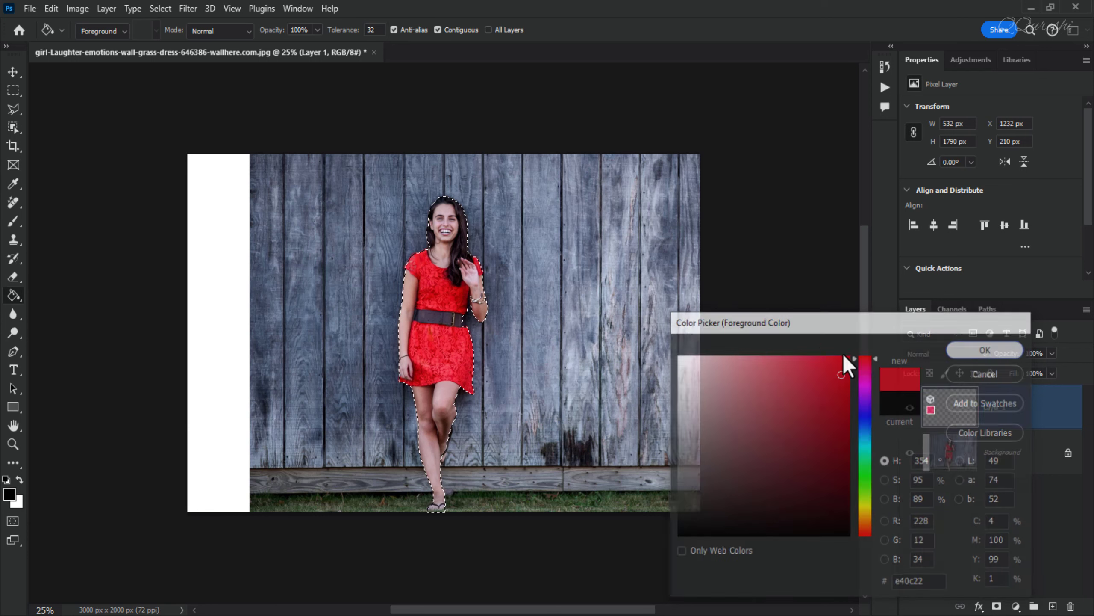
Fill the girl's selection with red on Layer 1 and deselect
{"action": "left_click", "coordinate": [445, 287]}
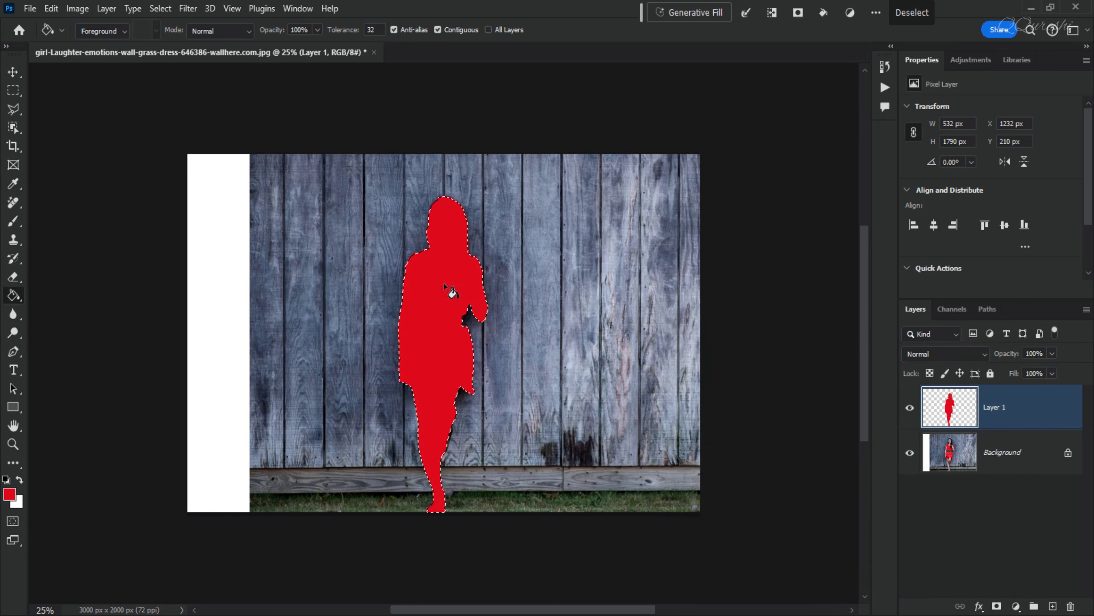
{"action": "key", "text": "ctrl+d"}
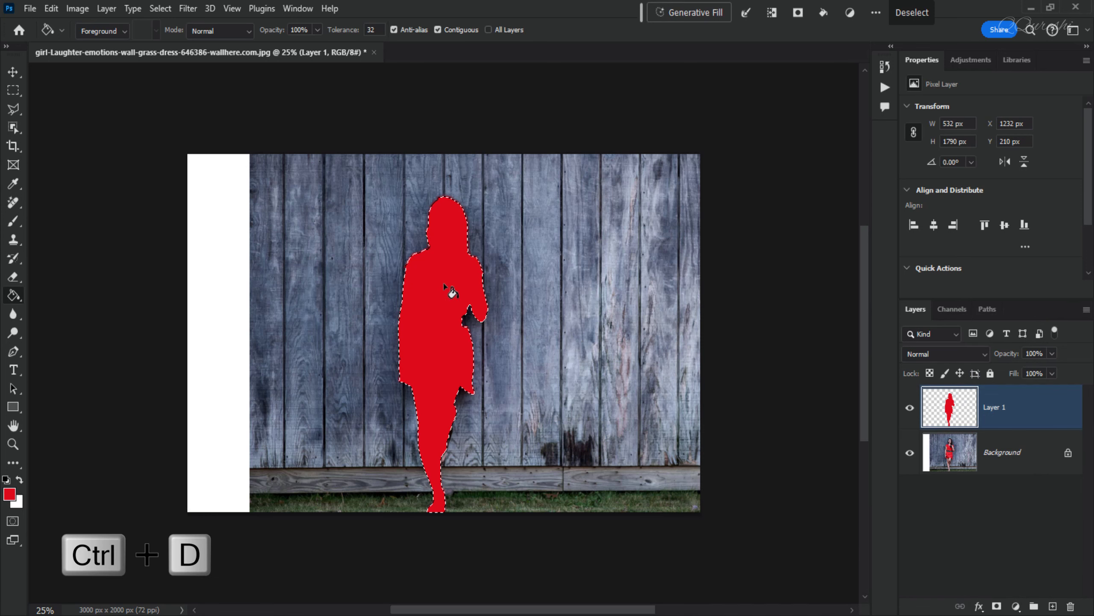
{"action": "key", "text": "ctrl+d"}
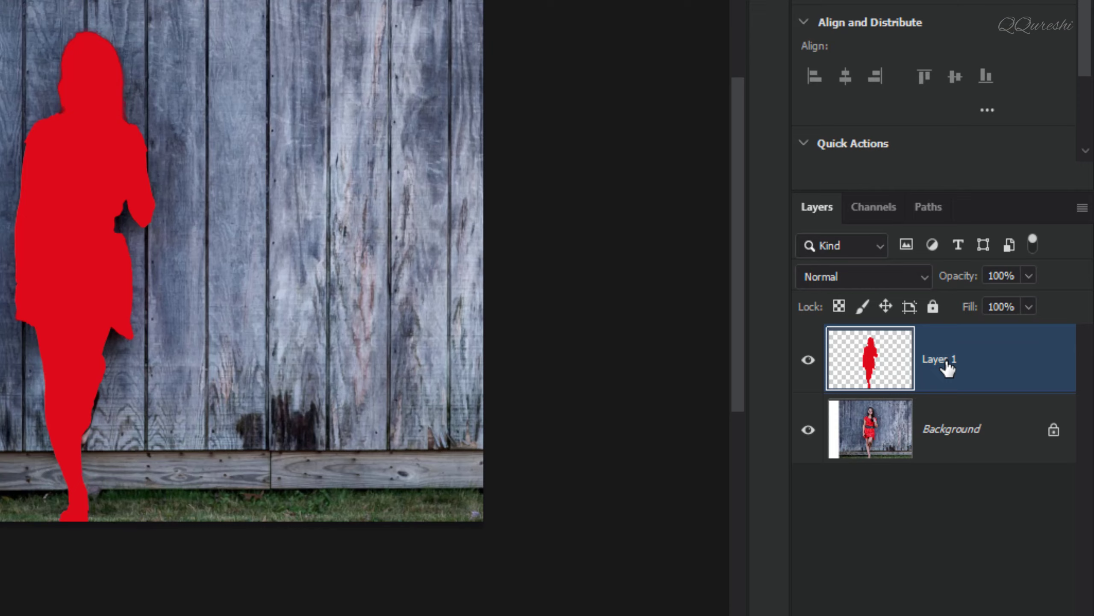
Rename Layer 1 to 'paint'
{"action": "double_click", "coordinate": [999, 408]}
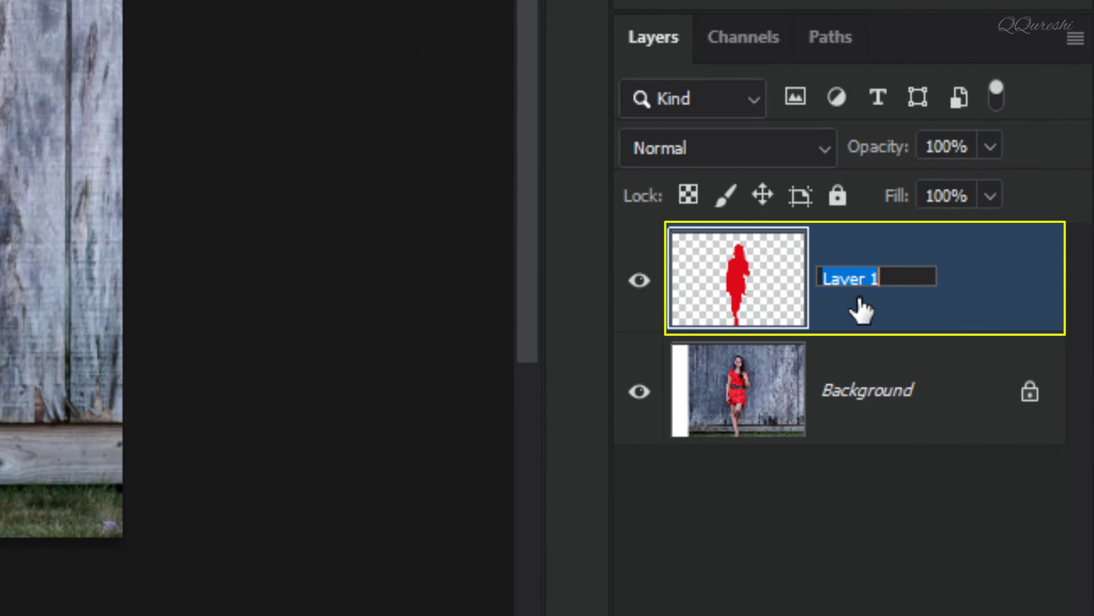
{"action": "type", "text": "paint"}
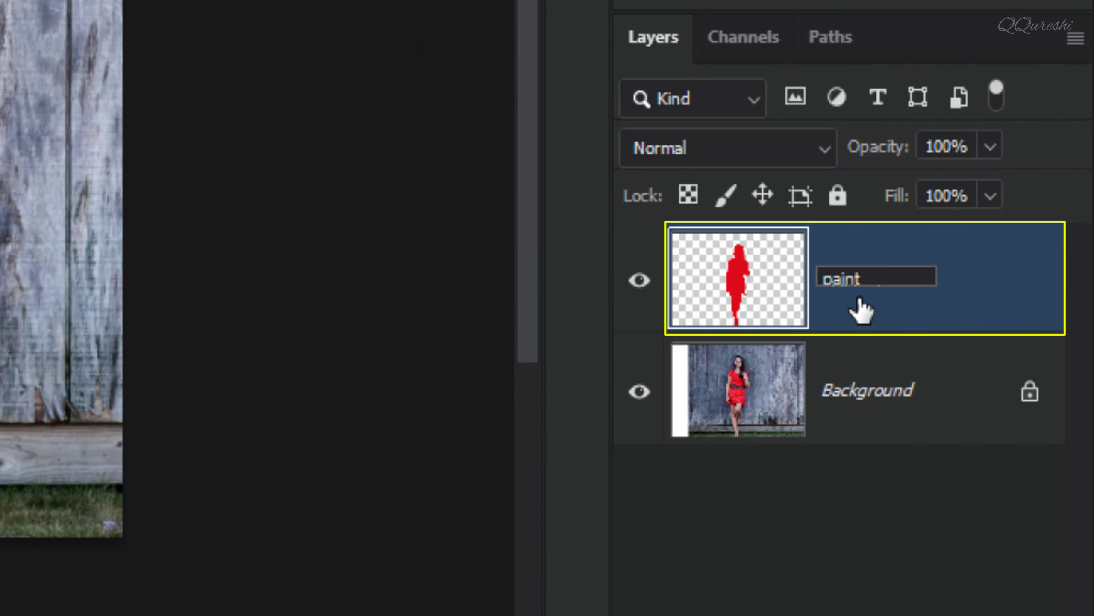
{"action": "key", "text": "Return"}
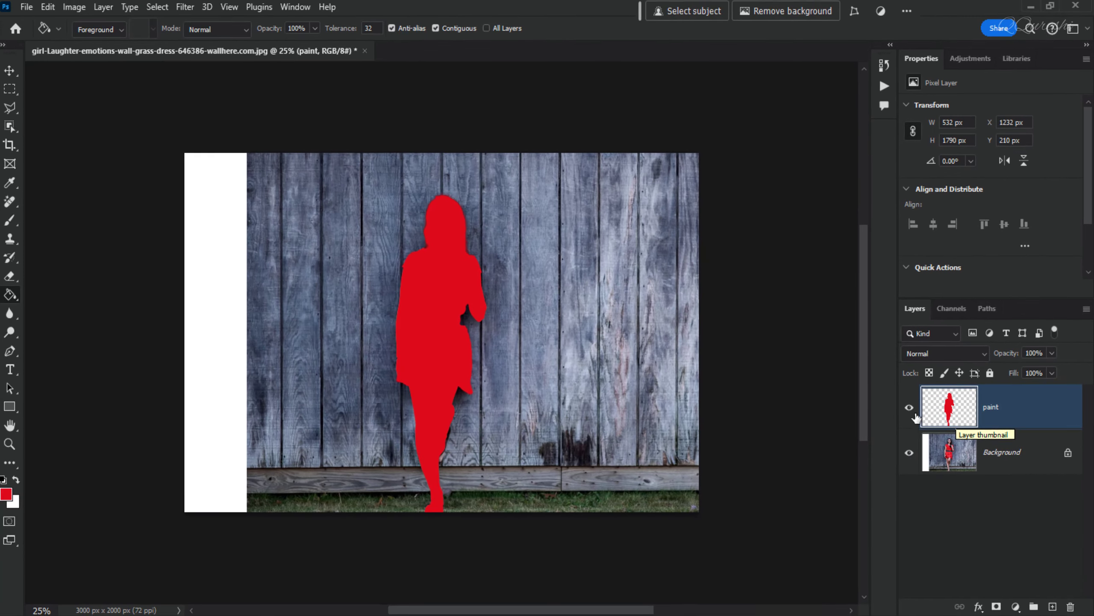
Erase the red paint over the girl's feet, hide the paint layer, and show the Actions panel
{"action": "right_click", "coordinate": [13, 278]}
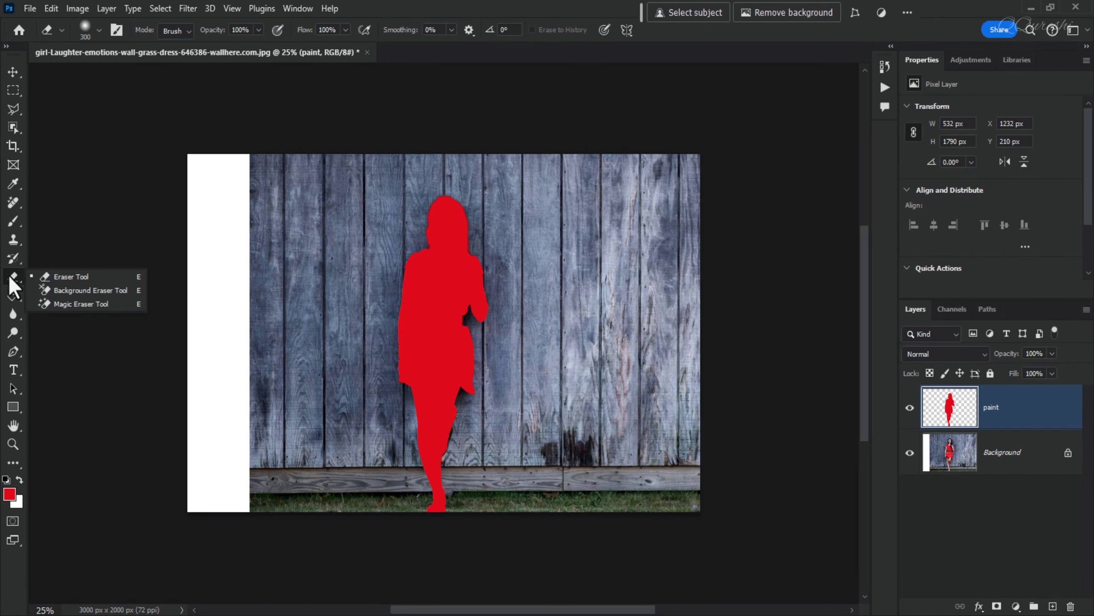
{"action": "left_click", "coordinate": [92, 278]}
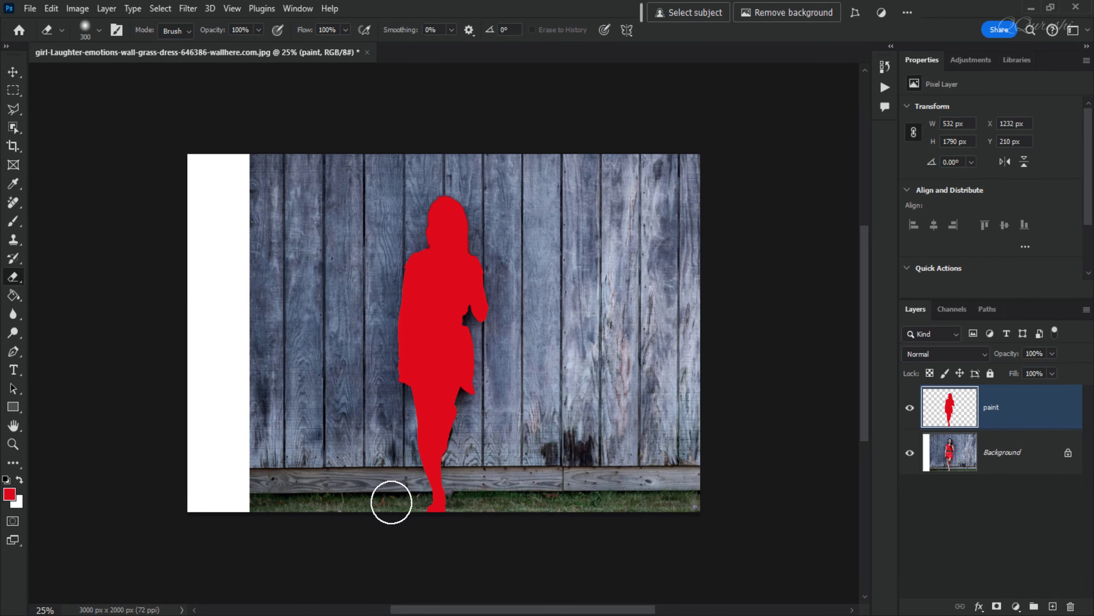
{"action": "mouse_move", "coordinate": [440, 507]}
{"action": "left_mouse_down"}
{"action": "mouse_move", "coordinate": [453, 512]}
{"action": "mouse_move", "coordinate": [416, 481]}
{"action": "mouse_move", "coordinate": [461, 492]}
{"action": "mouse_move", "coordinate": [410, 474]}
{"action": "mouse_move", "coordinate": [470, 503]}
{"action": "mouse_move", "coordinate": [410, 474]}
{"action": "mouse_move", "coordinate": [478, 486]}
{"action": "left_mouse_up"}
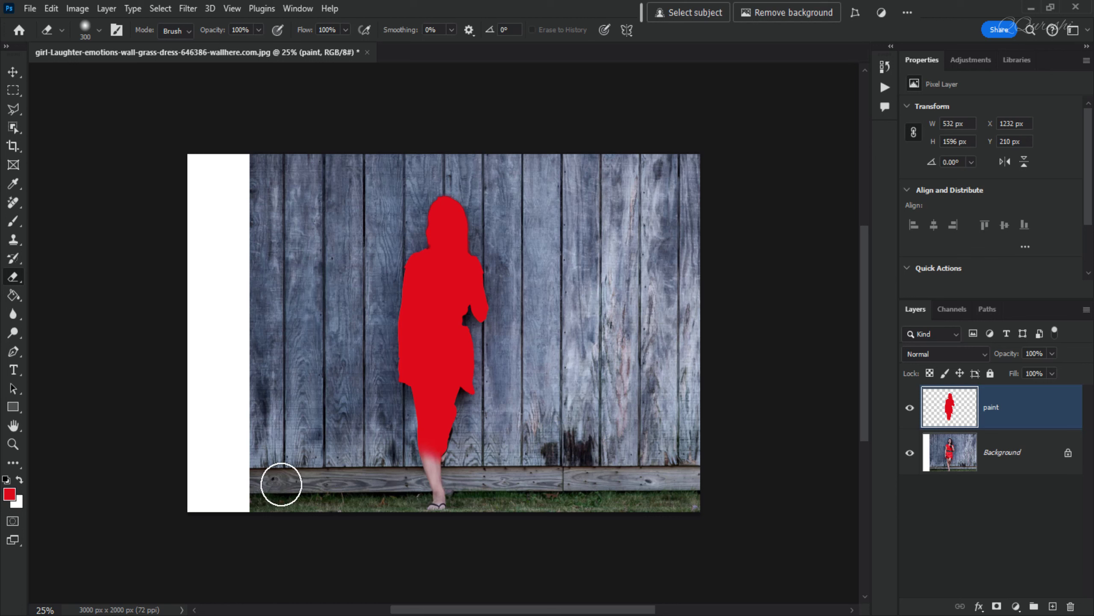
{"action": "left_click", "coordinate": [910, 409]}
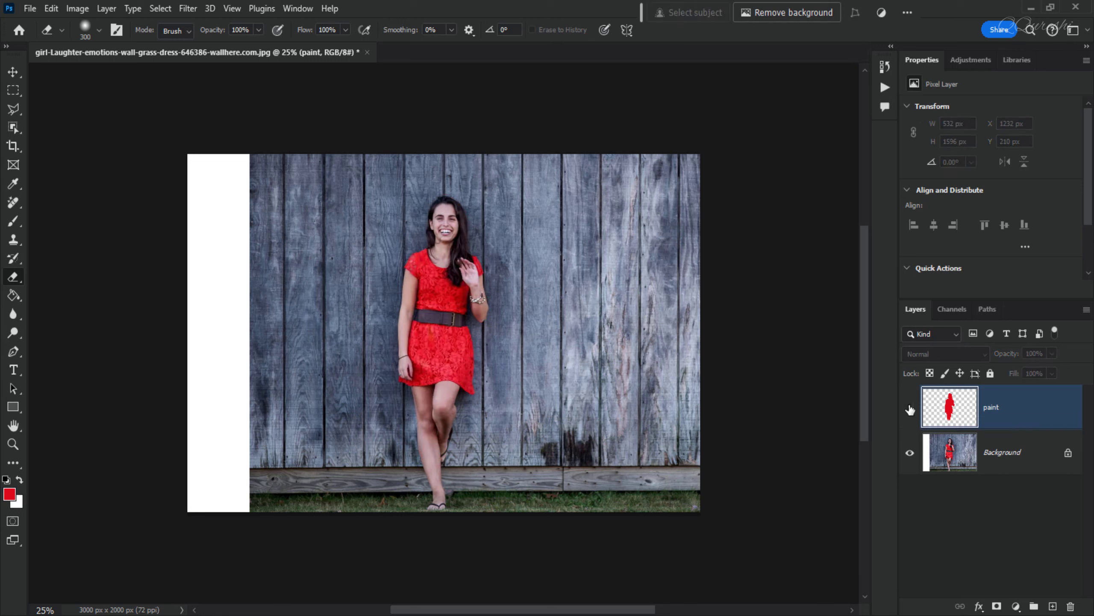
{"action": "left_click", "coordinate": [883, 88]}
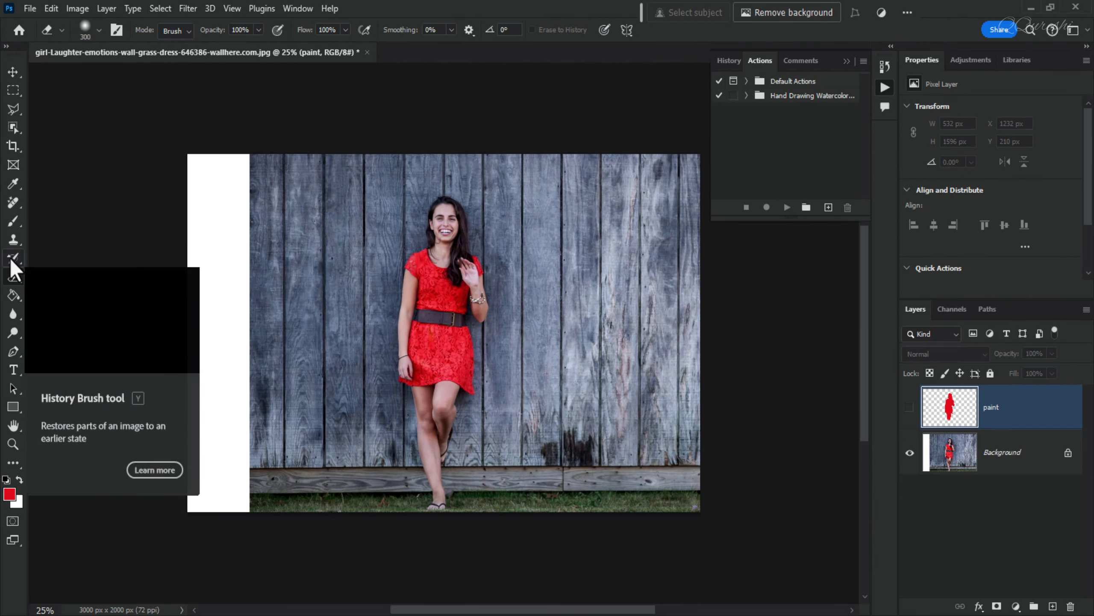
Select the Brush Tool at 1000 px and reset colours to default black and white
{"action": "left_click", "coordinate": [10, 257]}
{"action": "left_click", "coordinate": [12, 221]}
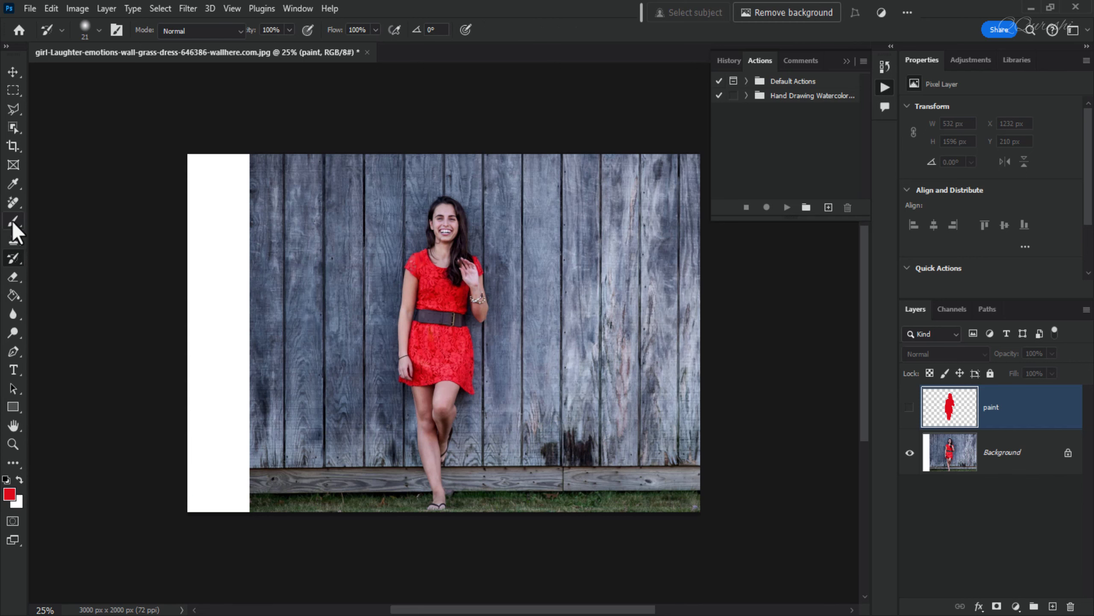
{"action": "left_click", "coordinate": [65, 222]}
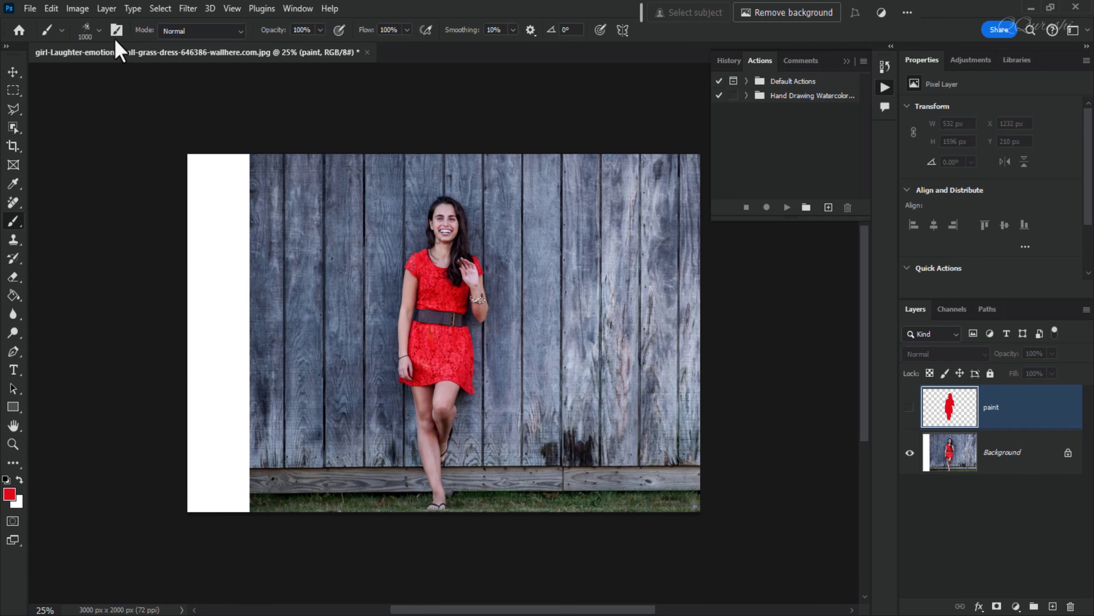
{"action": "left_click", "coordinate": [100, 30]}
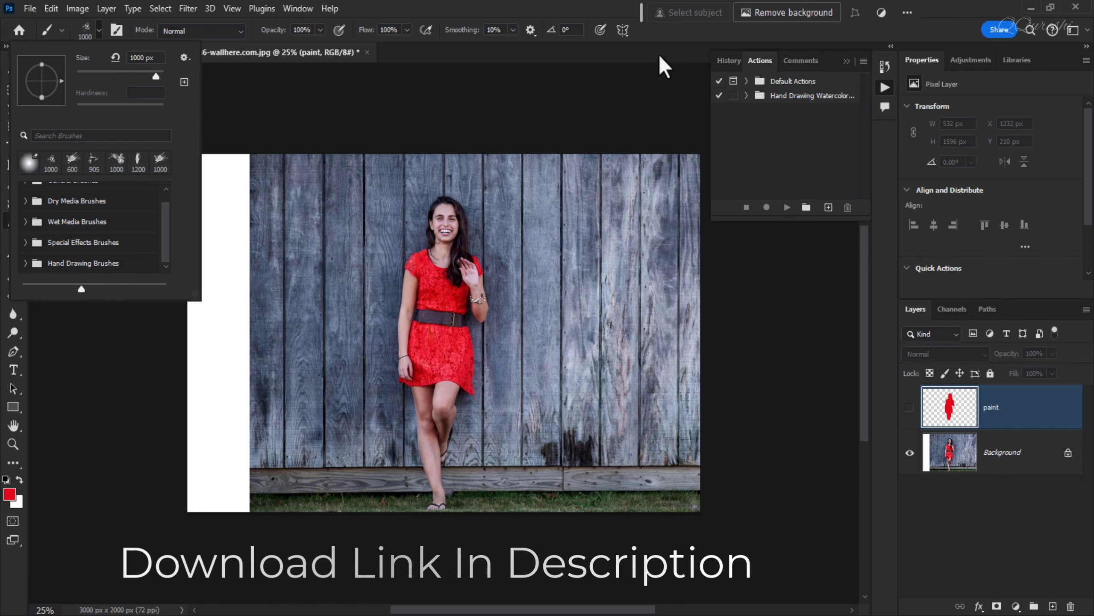
{"action": "left_click", "coordinate": [659, 38]}
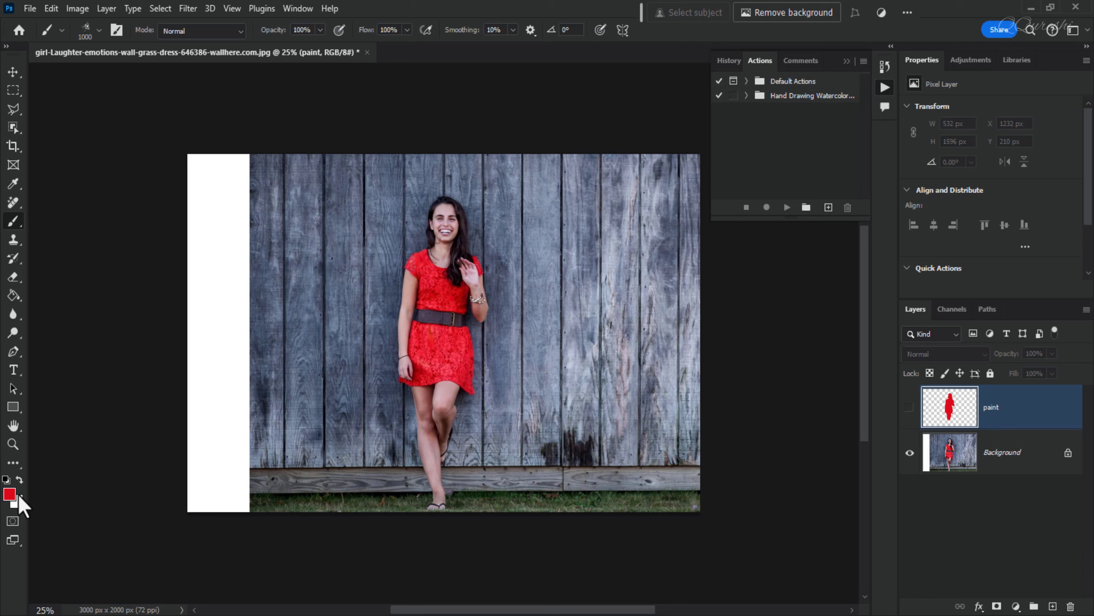
{"action": "key", "text": "d"}
Run the Play me action from the Hand Drawing Watercolor set
{"action": "left_click", "coordinate": [746, 95]}
{"action": "left_click", "coordinate": [772, 111]}
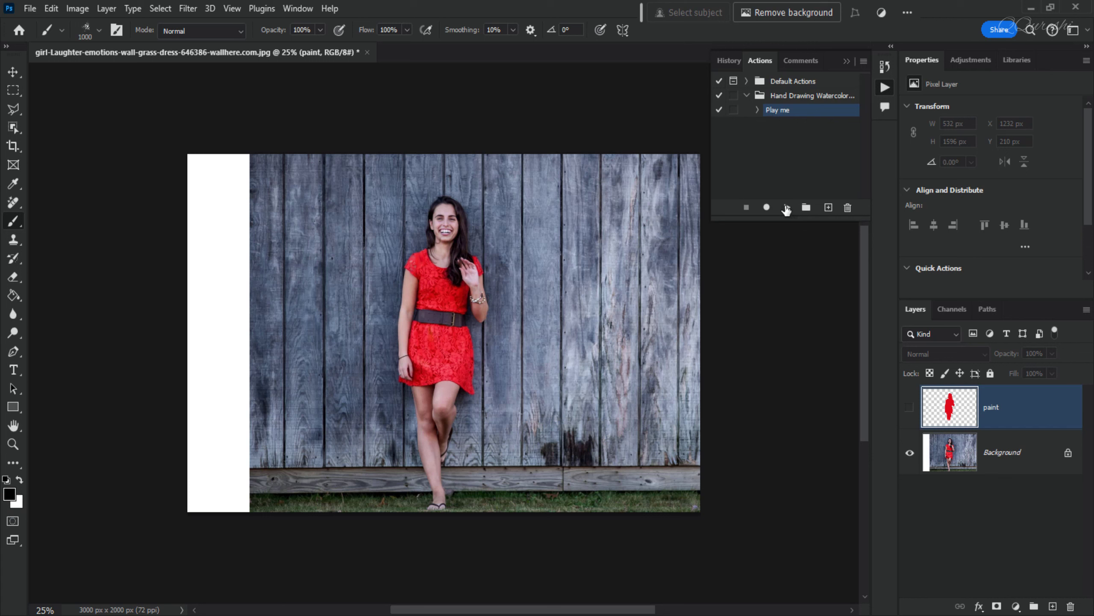
{"action": "left_click", "coordinate": [786, 208]}
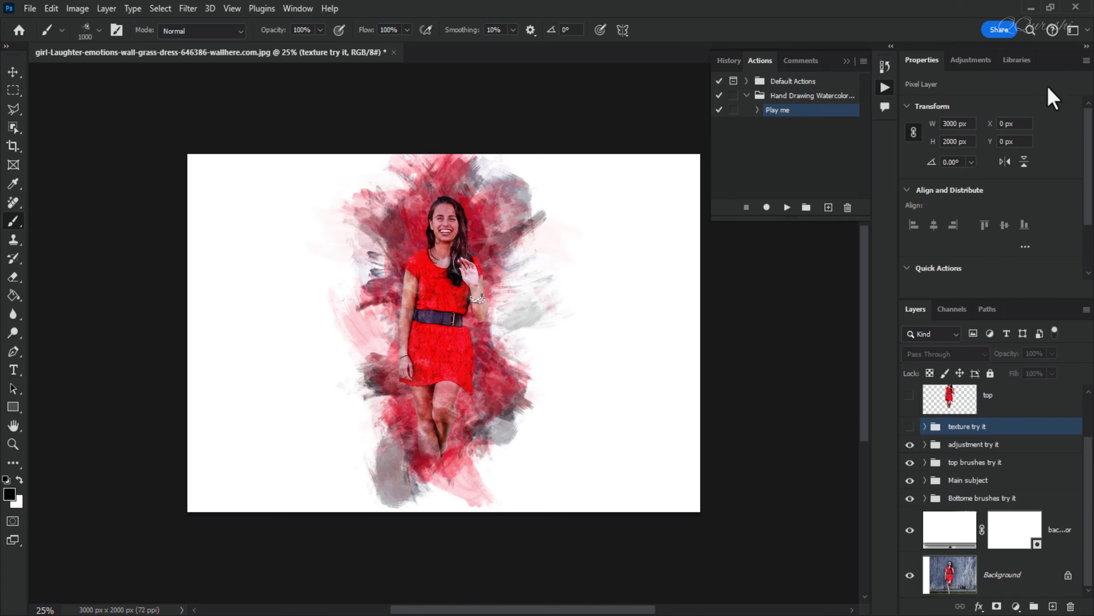
Close the Properties tab group to enlarge the Layers list and zoom in
{"action": "right_click", "coordinate": [1075, 61]}
{"action": "left_click", "coordinate": [1069, 82]}
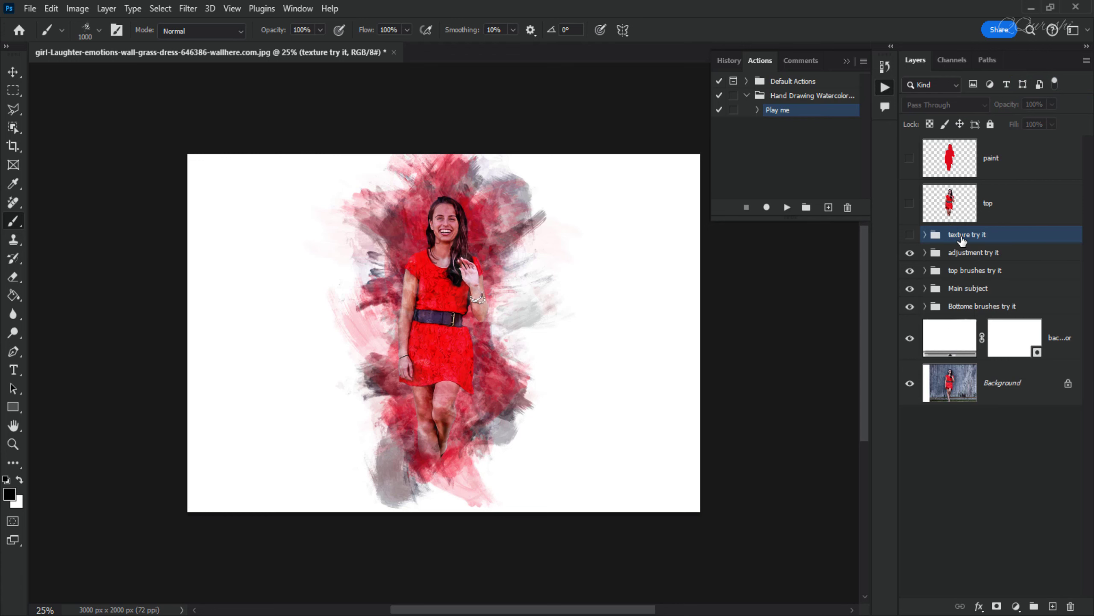
{"action": "scroll", "coordinate": [501, 298], "scroll_direction": "up", "scroll_amount": 2}
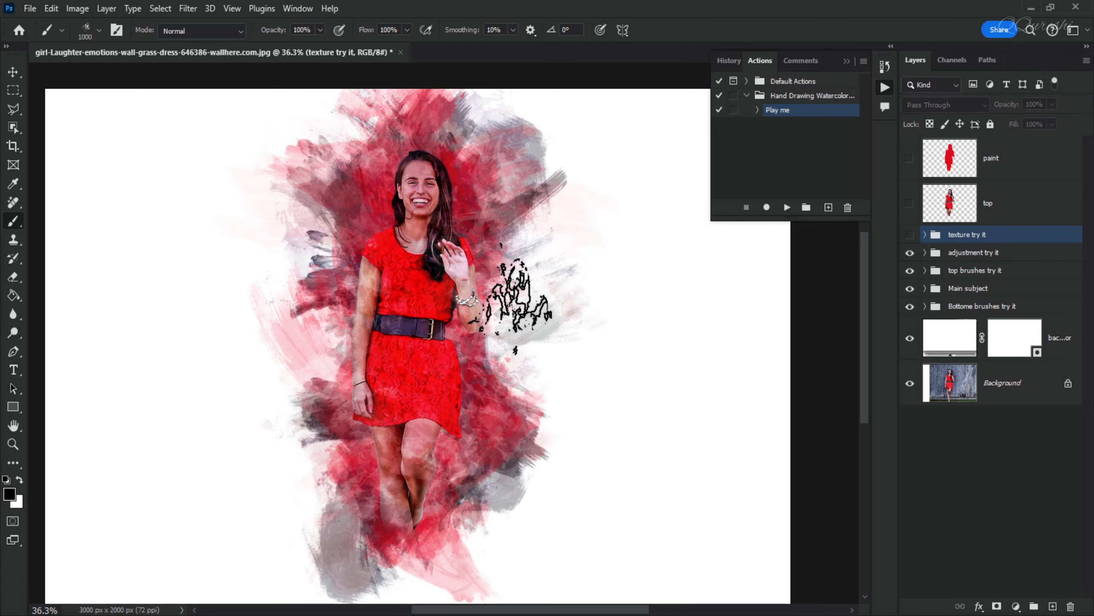
{"action": "scroll", "coordinate": [513, 297], "scroll_direction": "up", "scroll_amount": 1}
{"action": "left_click", "coordinate": [13, 72]}
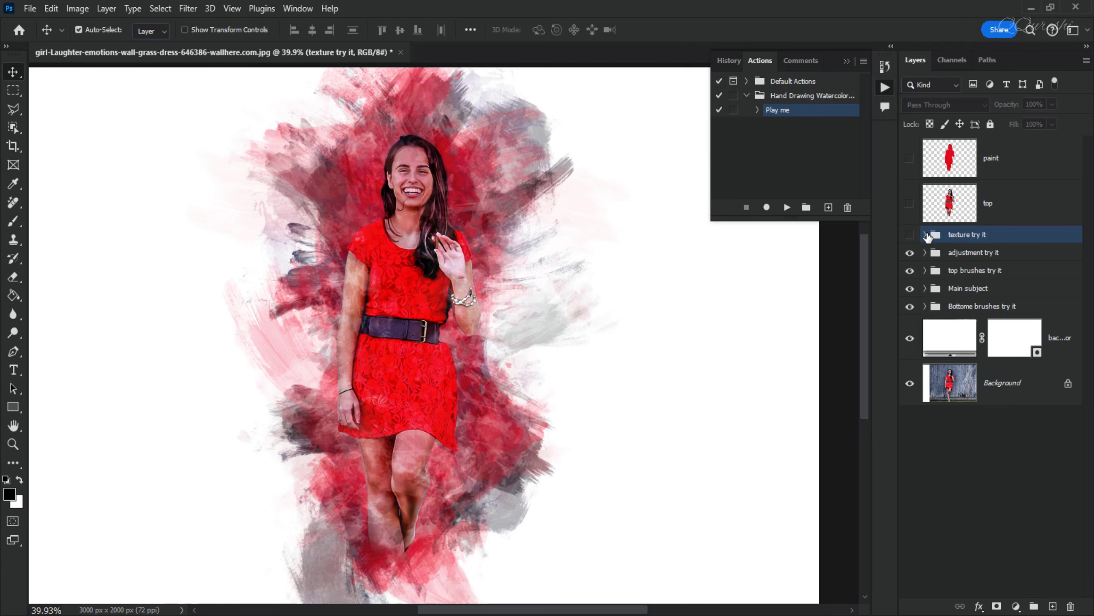
Toggle and expand the texture try it and adjustment try it groups to inspect them
{"action": "left_click", "coordinate": [910, 235]}
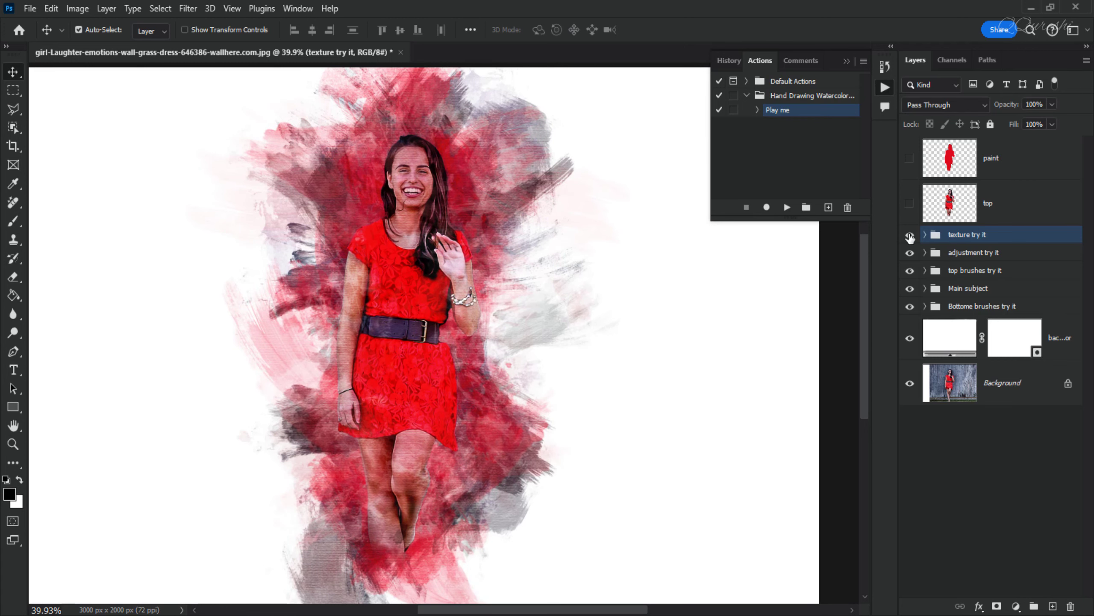
{"action": "scroll", "coordinate": [446, 198], "scroll_direction": "up", "scroll_amount": 5}
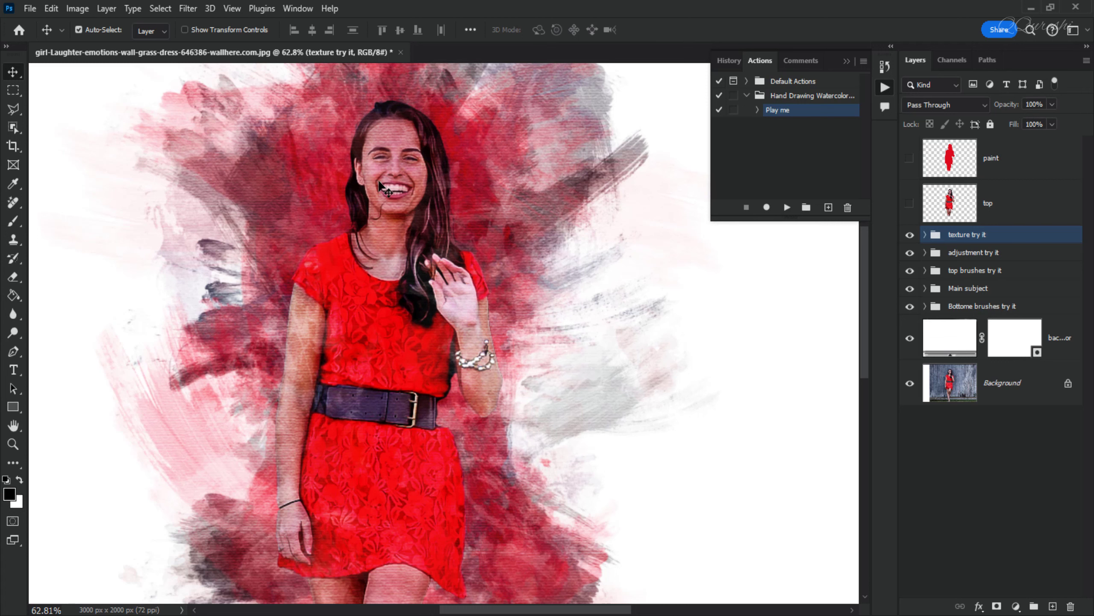
{"action": "left_click", "coordinate": [910, 235]}
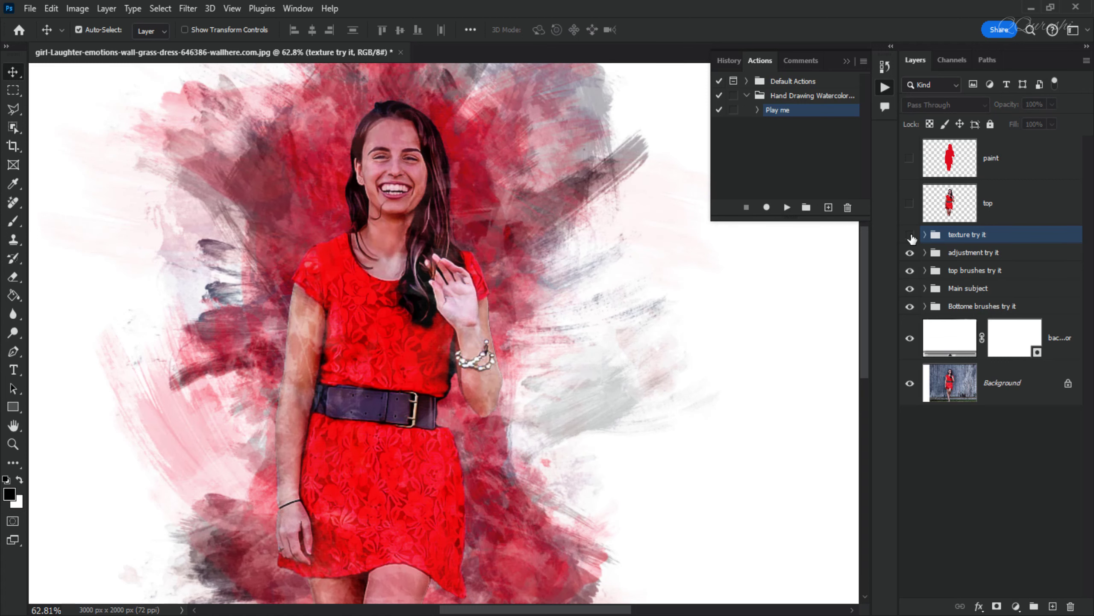
{"action": "left_click", "coordinate": [909, 235]}
{"action": "left_click", "coordinate": [925, 236]}
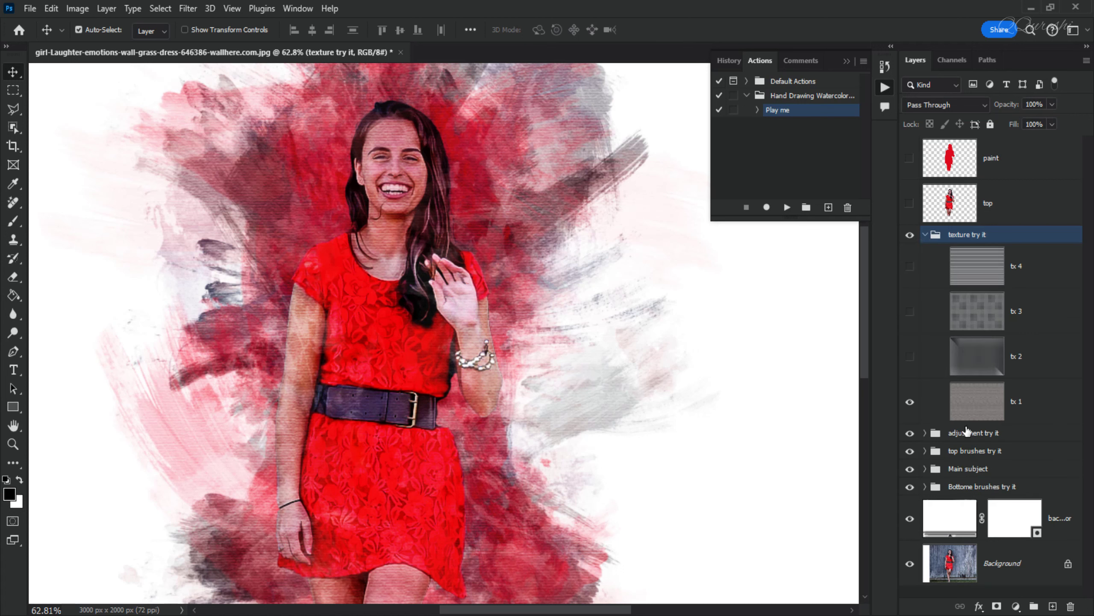
{"action": "left_click", "coordinate": [924, 235]}
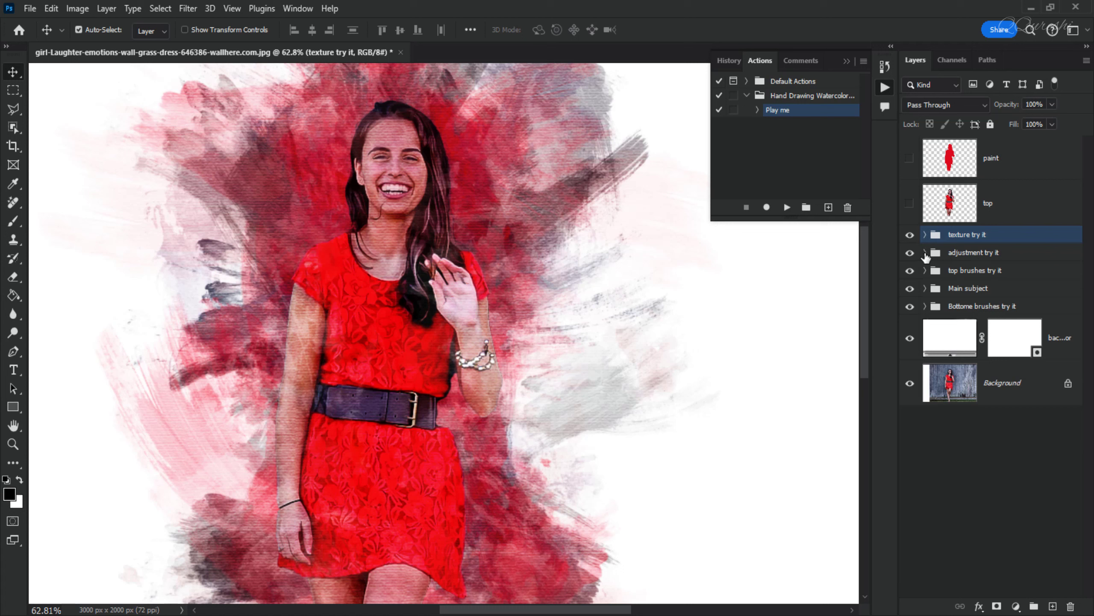
{"action": "left_click", "coordinate": [925, 253]}
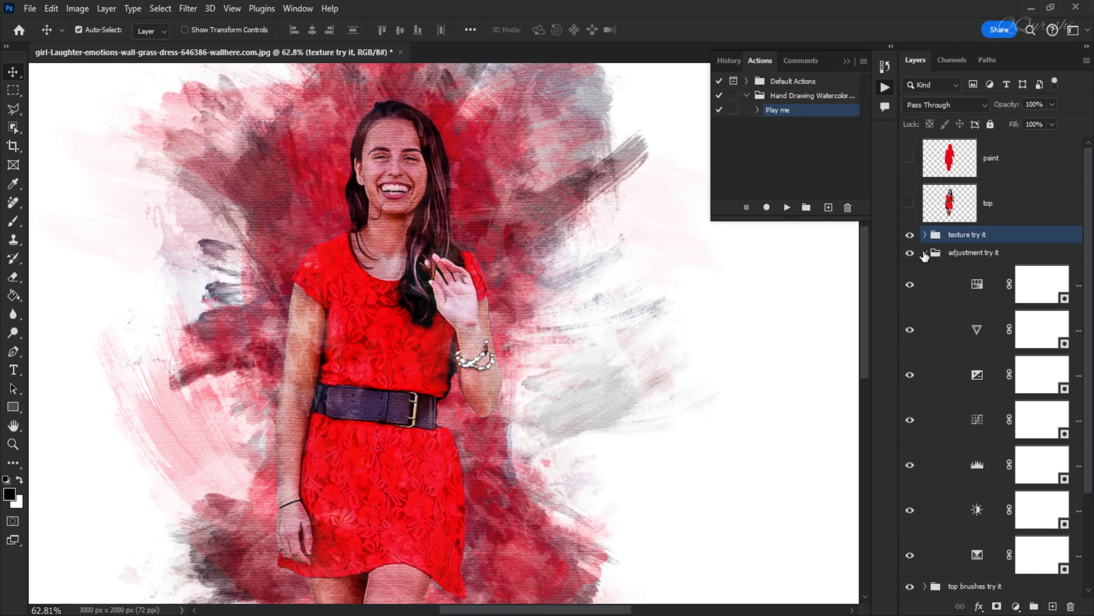
{"action": "left_click", "coordinate": [925, 253]}
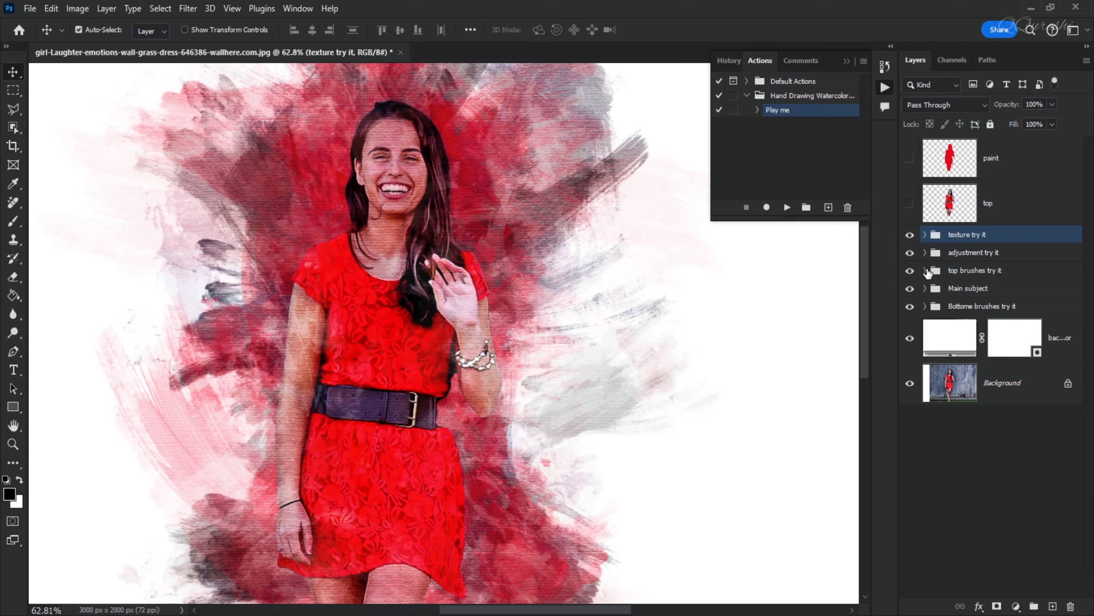
Hide and reshow the top brushes, Main subject and Bottome brushes groups to compare
{"action": "left_click", "coordinate": [911, 272]}
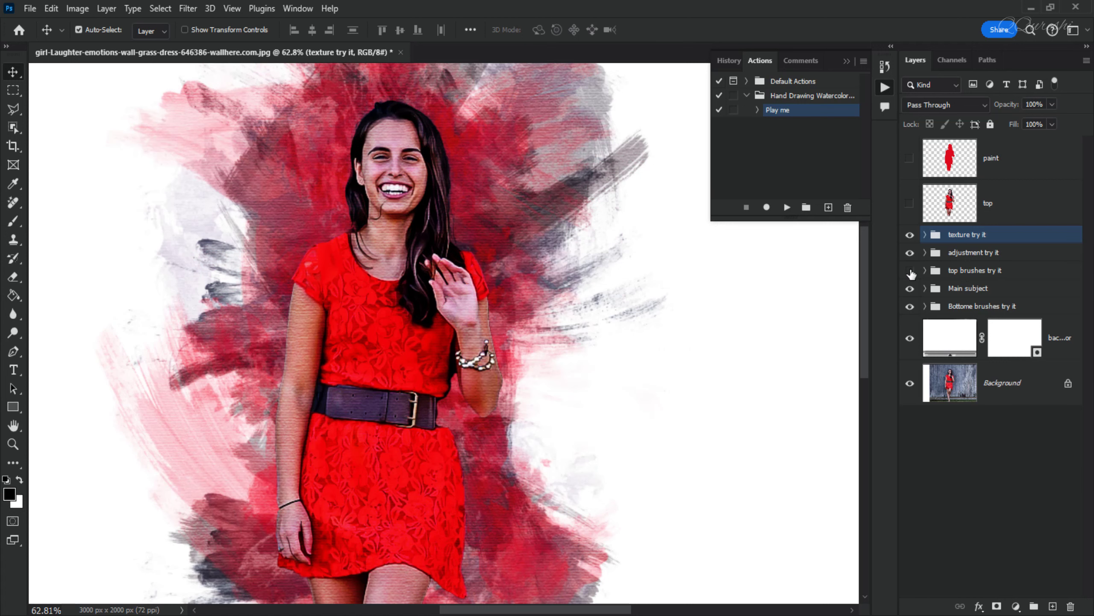
{"action": "left_click", "coordinate": [910, 272]}
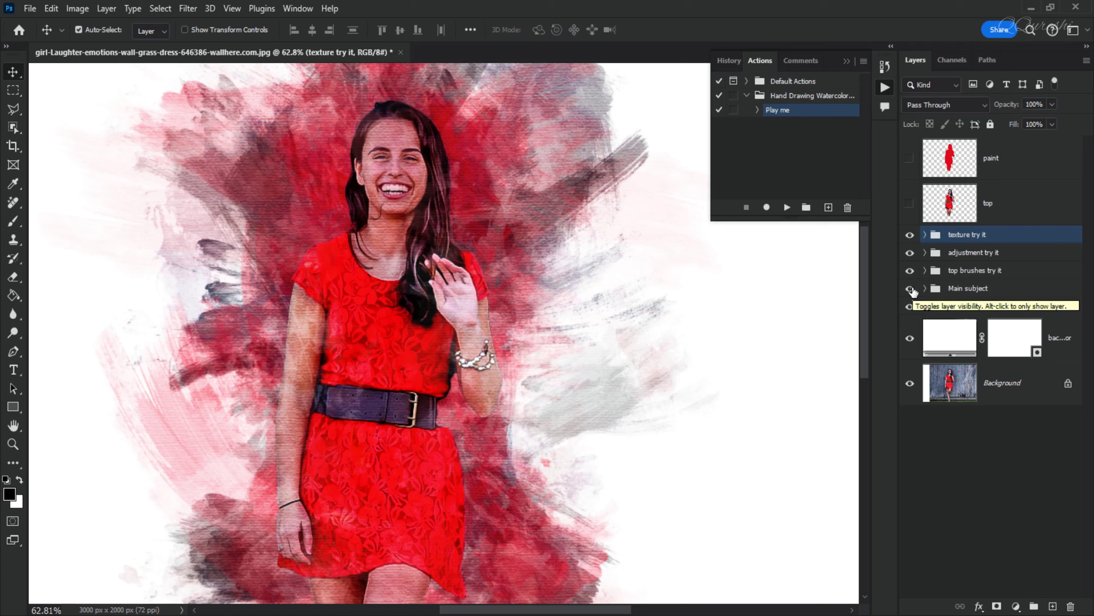
{"action": "left_click", "coordinate": [910, 289]}
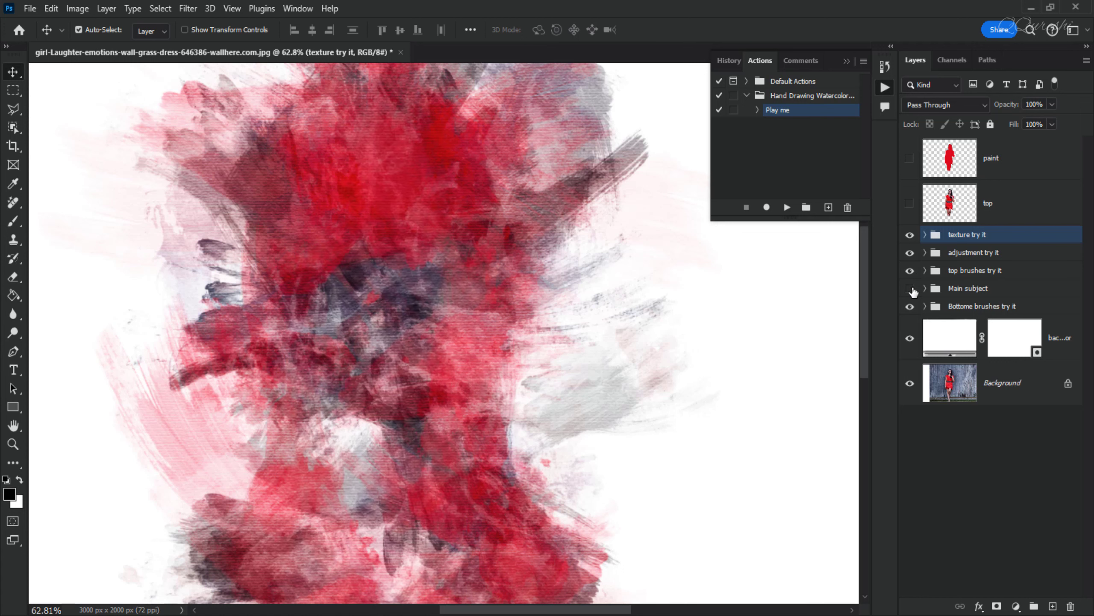
{"action": "left_click", "coordinate": [911, 289]}
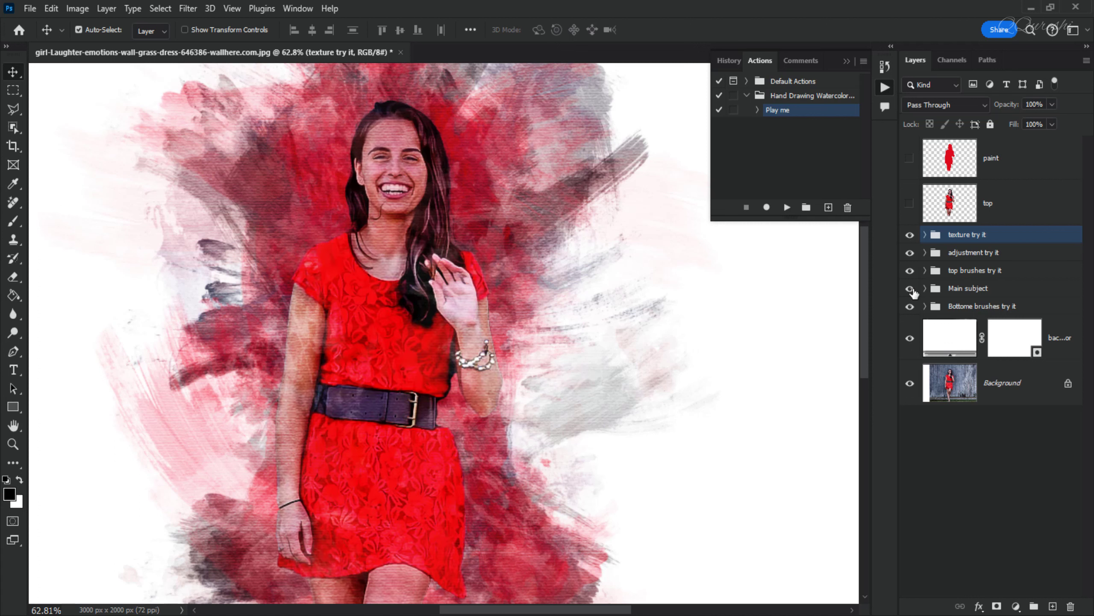
{"action": "left_click", "coordinate": [910, 307]}
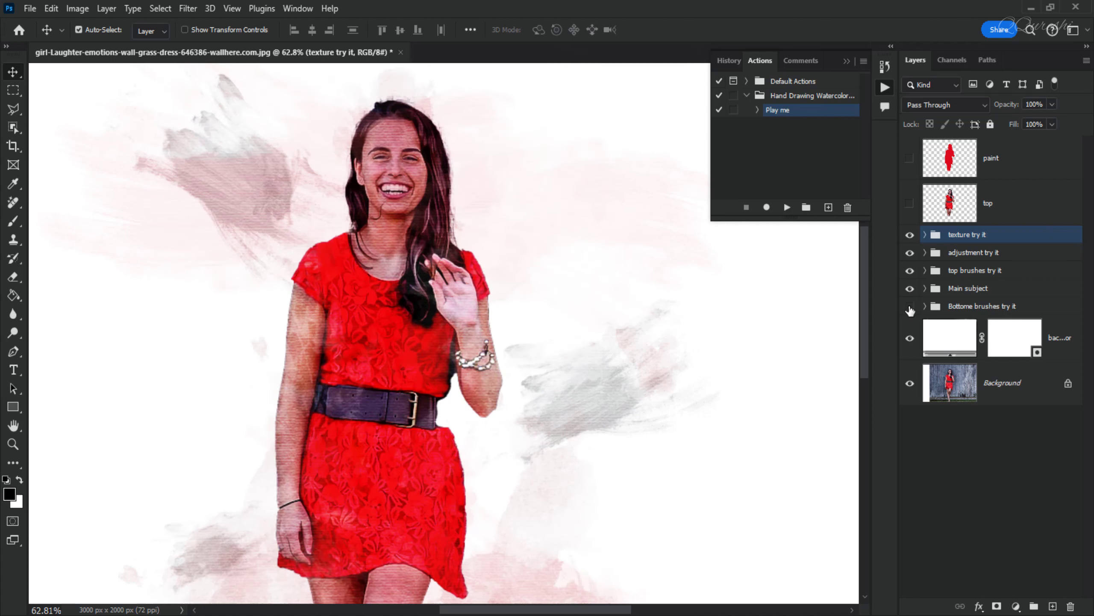
{"action": "left_click", "coordinate": [910, 307]}
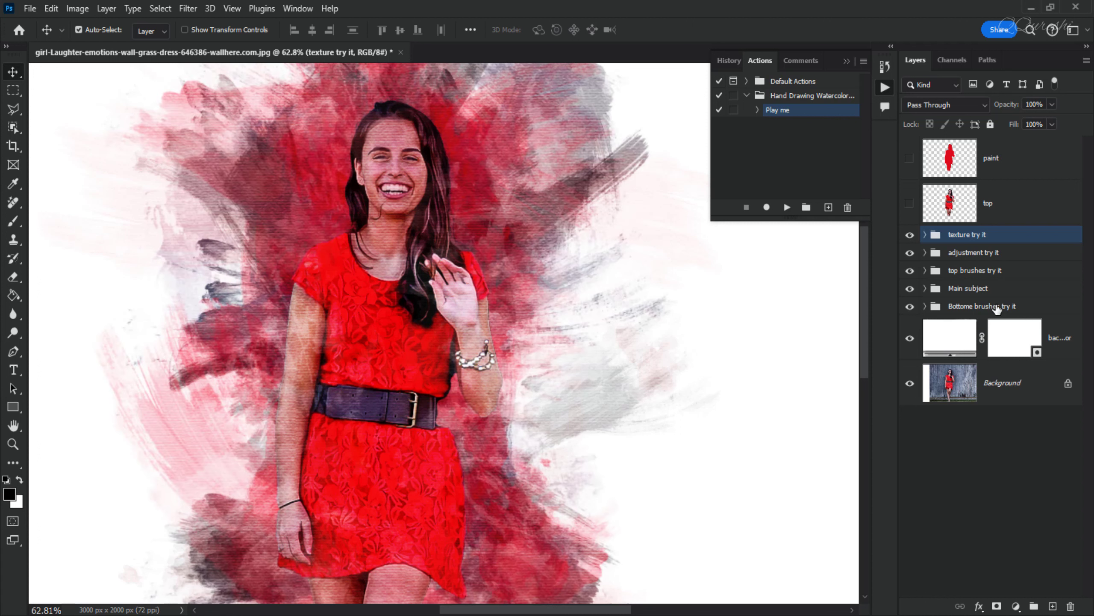
{"action": "left_click", "coordinate": [948, 338]}
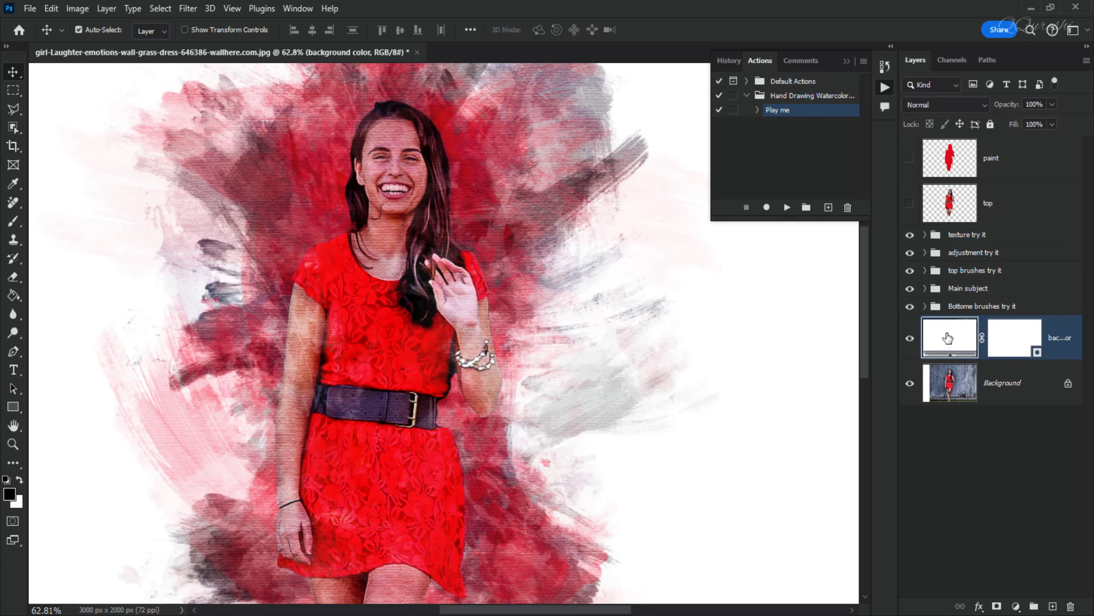
Set the background colour fill to mid grey (B 50, 808080) and collapse the Actions panel
{"action": "key", "text": "ctrl+0"}
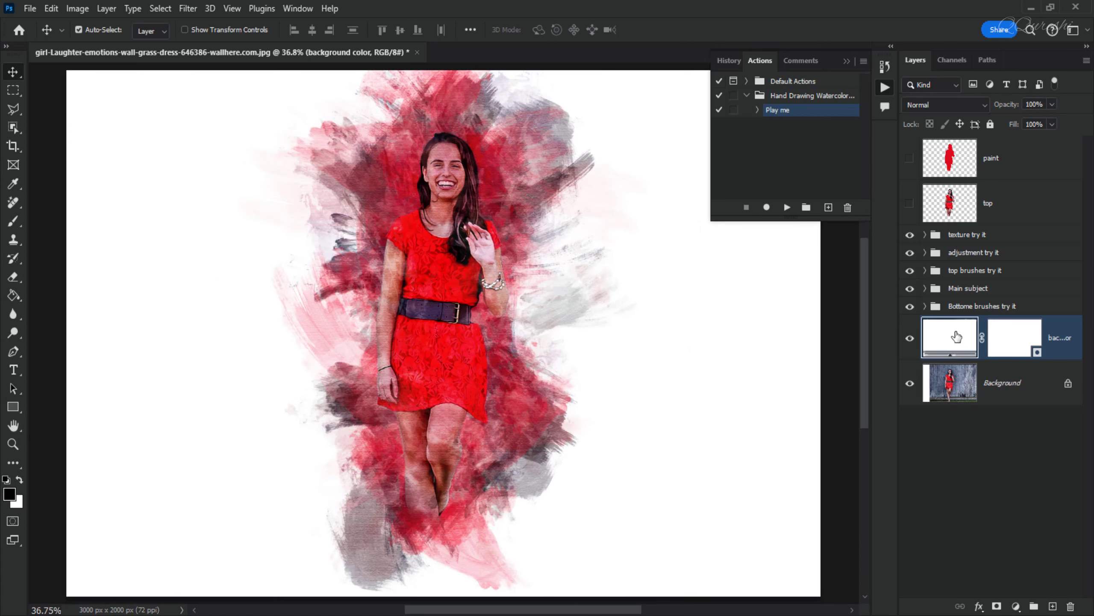
{"action": "double_click", "coordinate": [956, 337]}
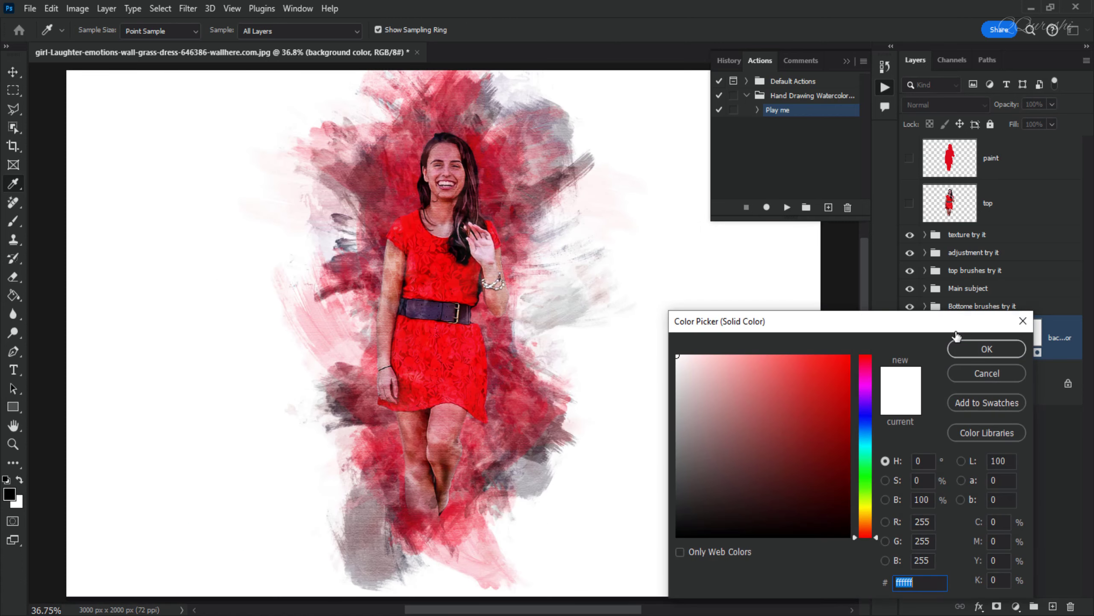
{"action": "left_click", "coordinate": [929, 500]}
{"action": "type", "text": "50"}
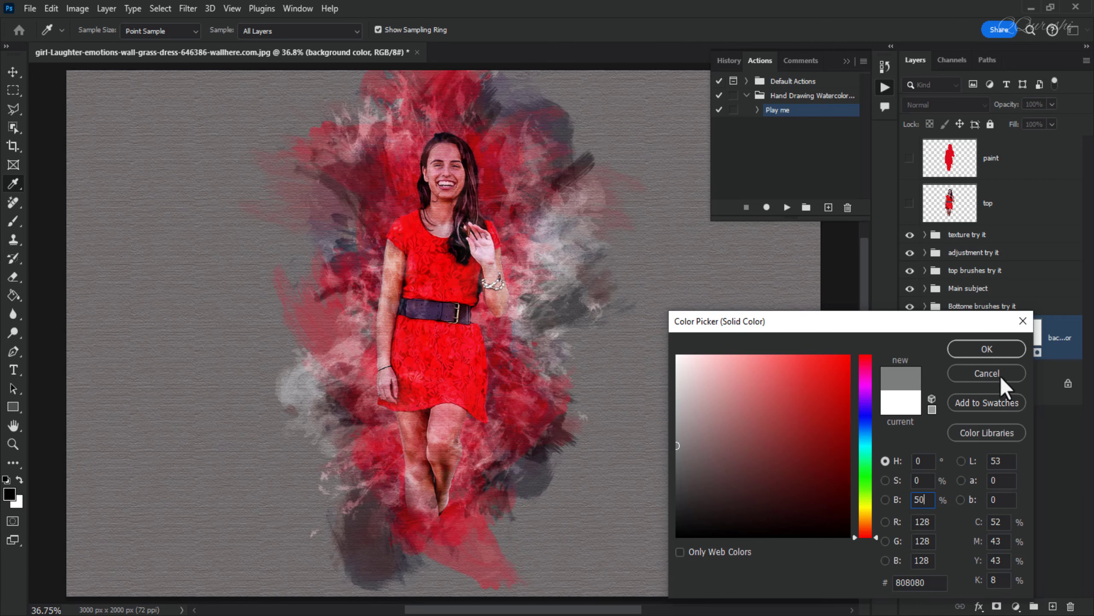
{"action": "left_click", "coordinate": [1004, 350]}
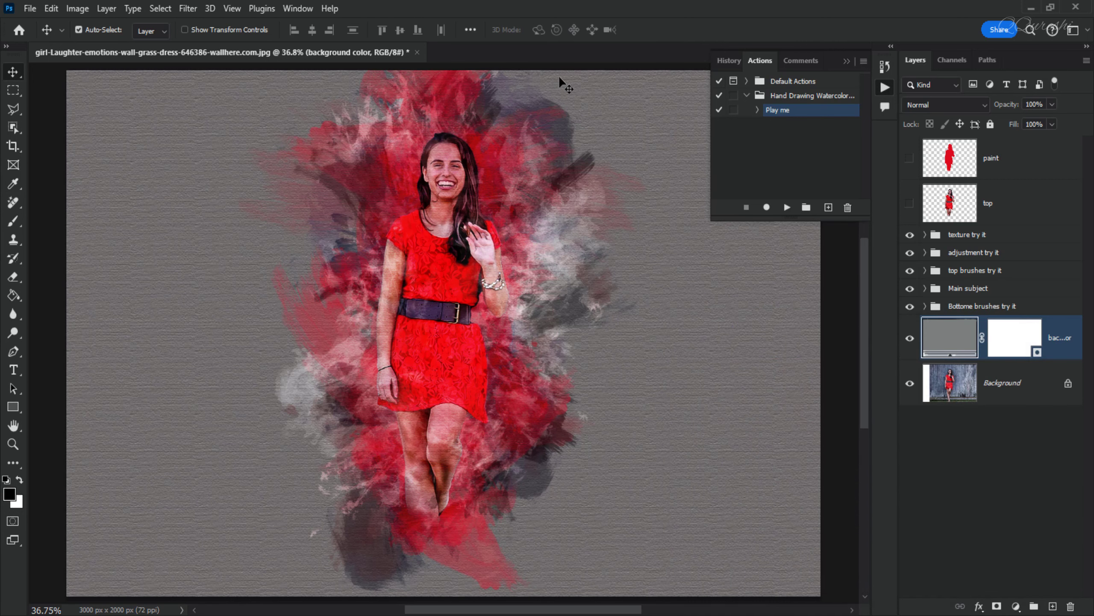
{"action": "left_click", "coordinate": [846, 61]}
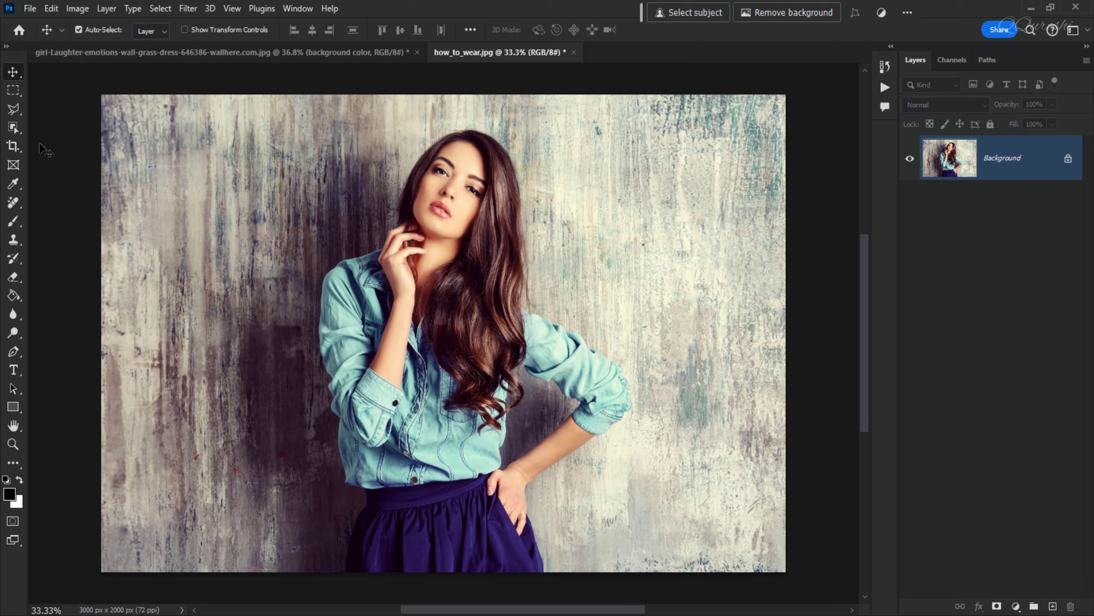
Select the woman with Select > Subject and add a new layer named 'paint'
{"action": "left_click", "coordinate": [162, 8]}
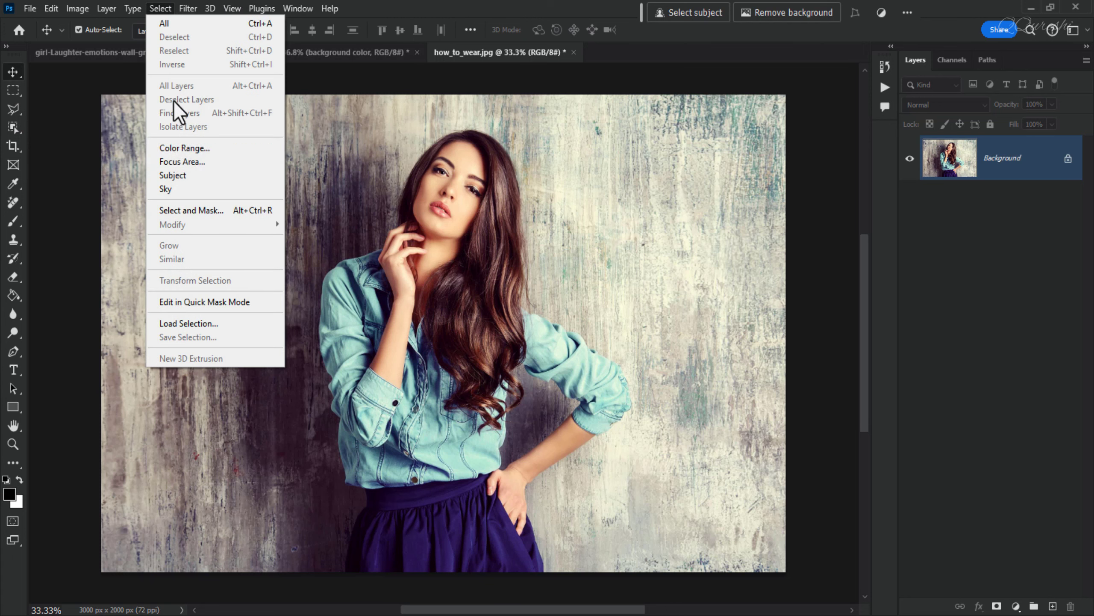
{"action": "left_click", "coordinate": [186, 173]}
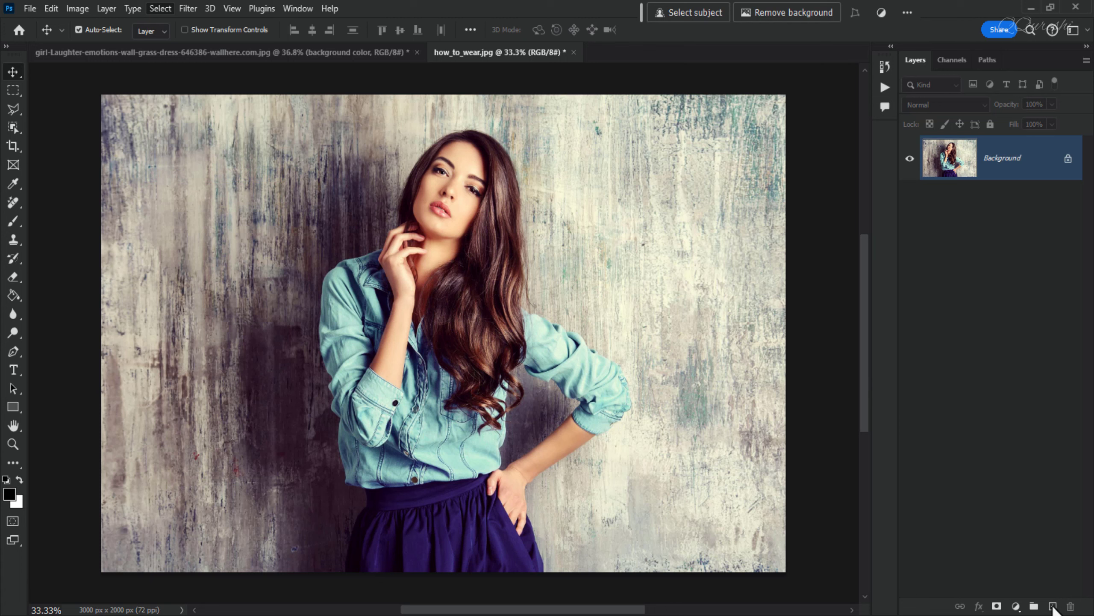
{"action": "left_click", "coordinate": [1052, 606]}
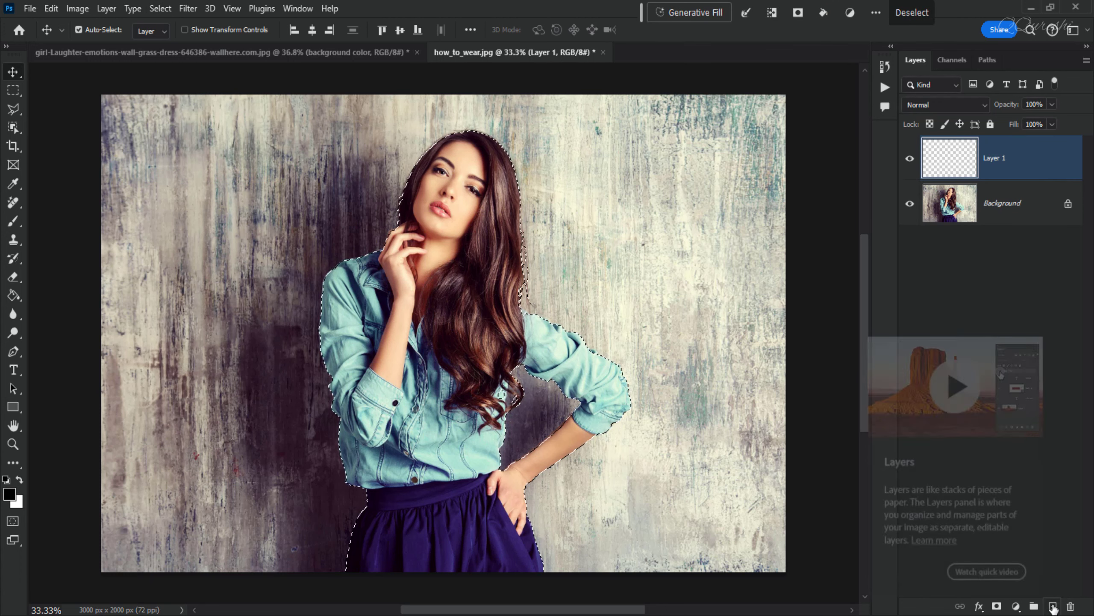
{"action": "double_click", "coordinate": [994, 158]}
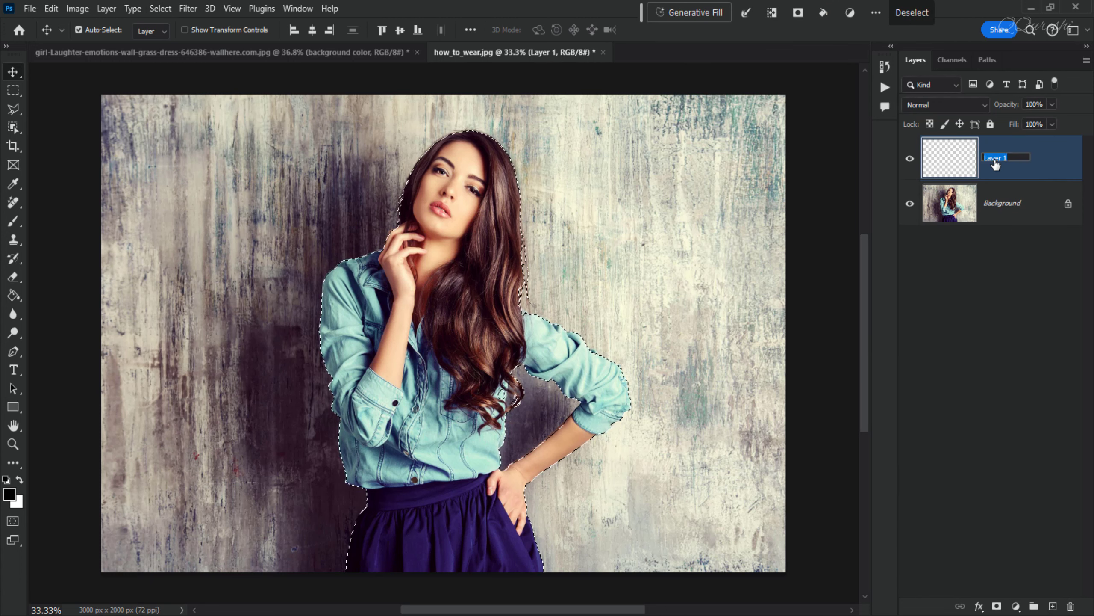
{"action": "type", "text": "baint"}
{"action": "key", "text": "Return"}
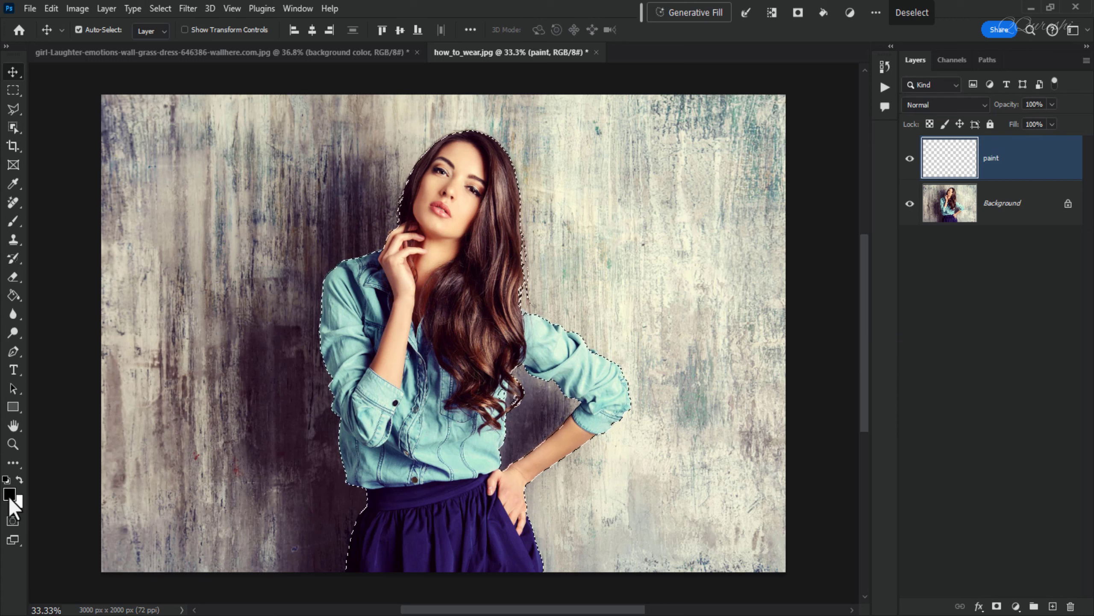
Fill the selection with magenta (f525f7) using the Paint Bucket, deselect, and hide the layer
{"action": "left_click", "coordinate": [10, 497]}
{"action": "type", "text": "f72525"}
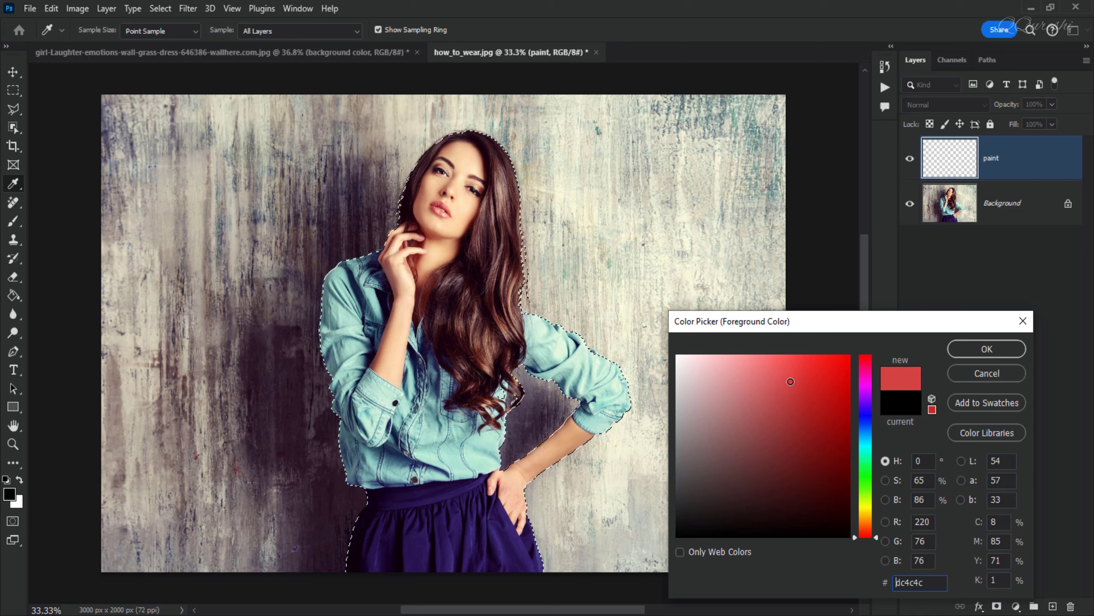
{"action": "left_click", "coordinate": [865, 385]}
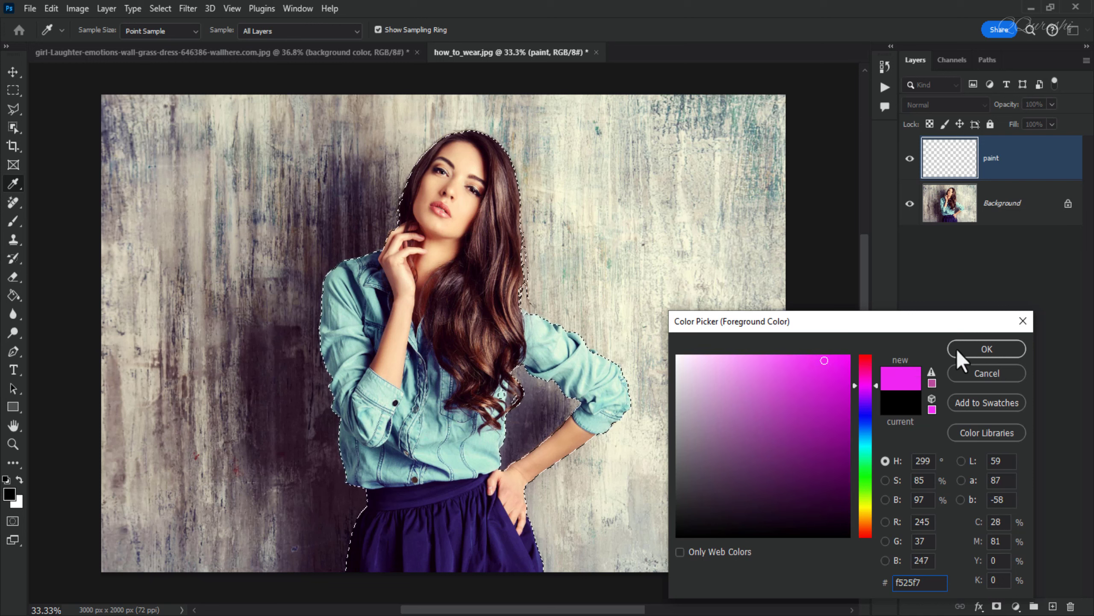
{"action": "left_click", "coordinate": [987, 348]}
{"action": "key", "text": "v"}
{"action": "left_click", "coordinate": [13, 297]}
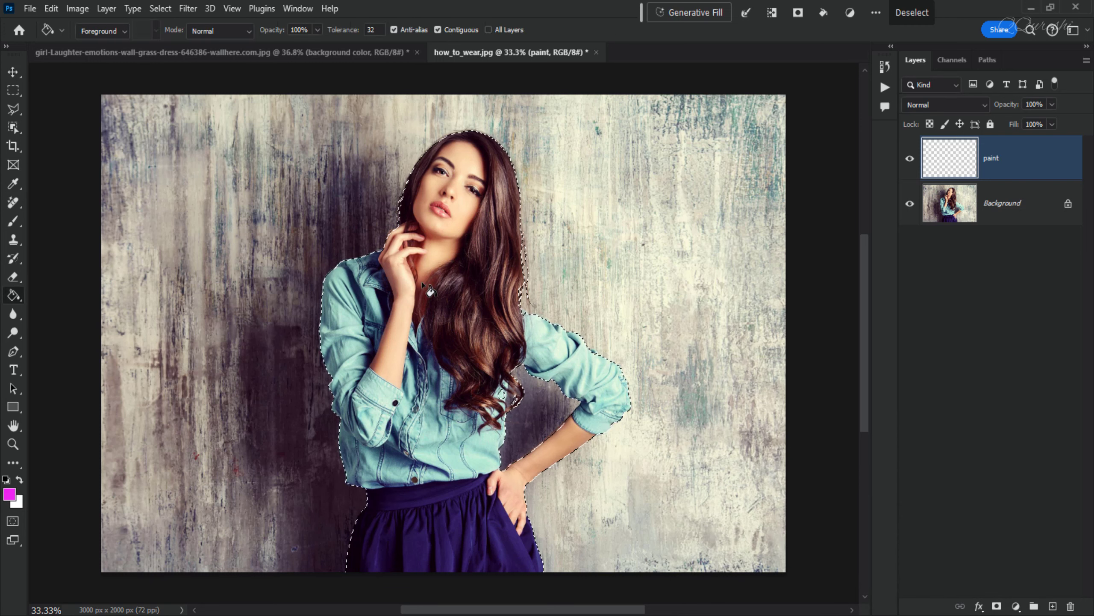
{"action": "left_click", "coordinate": [428, 279]}
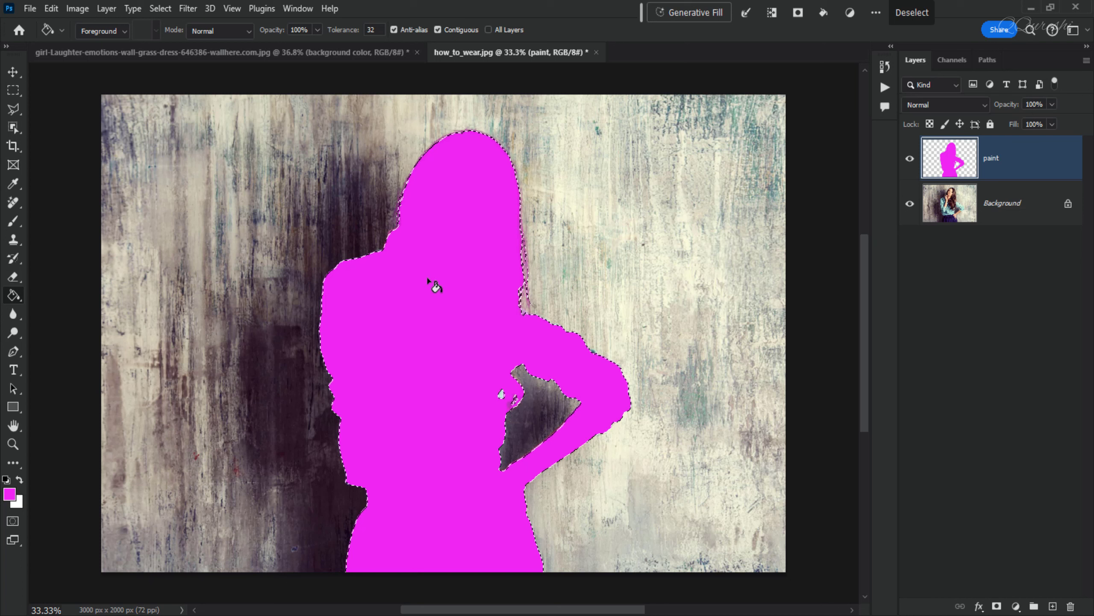
{"action": "key", "text": "ctrl+d"}
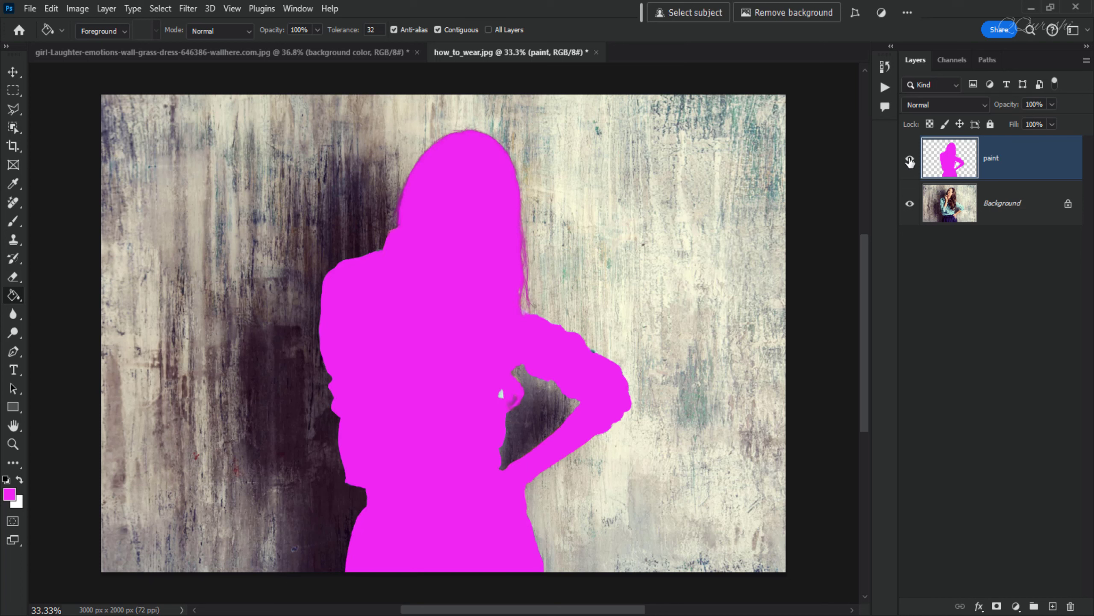
{"action": "left_click", "coordinate": [910, 161]}
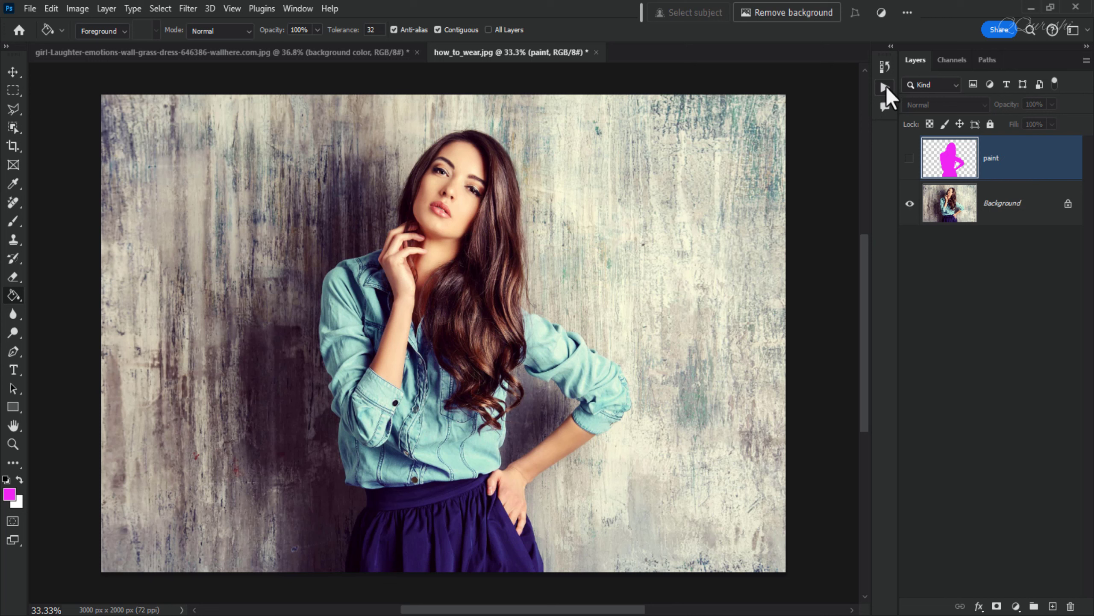
Run the Play me watercolour action on how_to_wear.jpg and collapse the Actions panel
{"action": "left_click", "coordinate": [885, 88]}
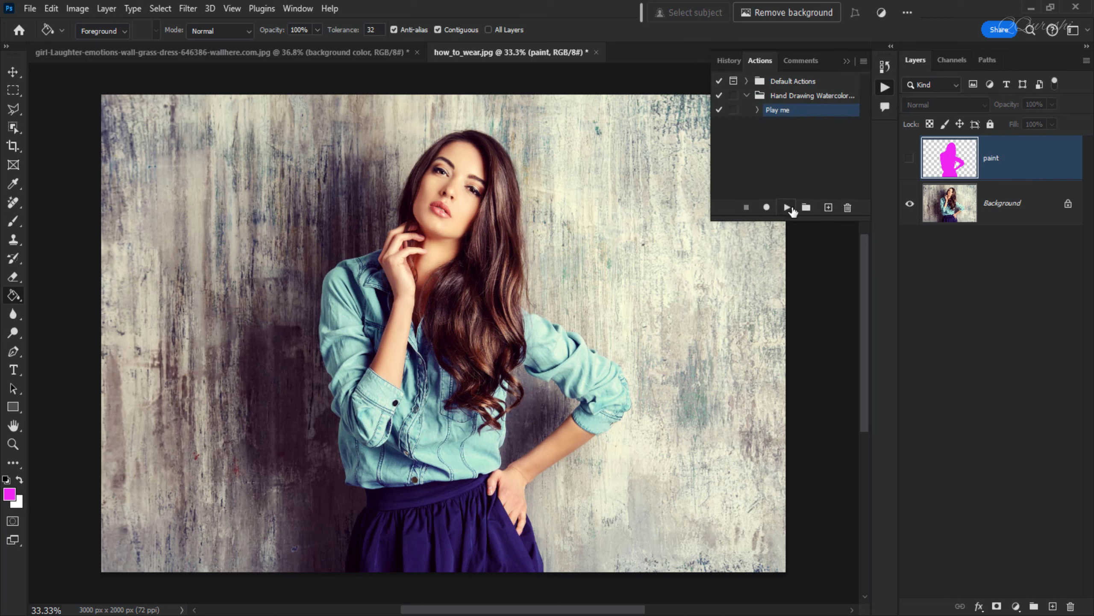
{"action": "left_click", "coordinate": [787, 208]}
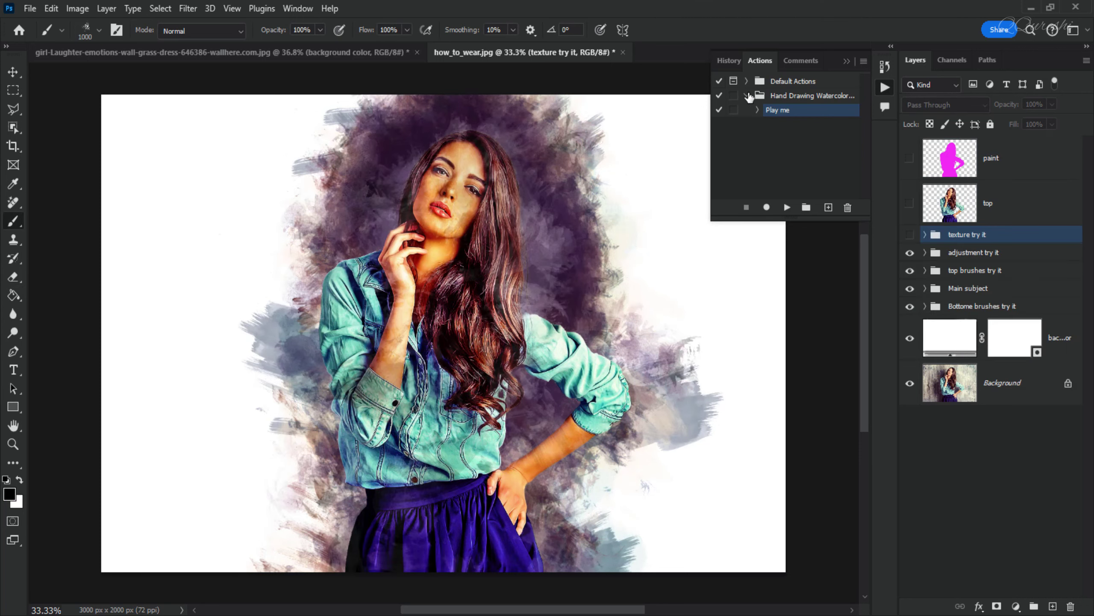
{"action": "left_click", "coordinate": [846, 60]}
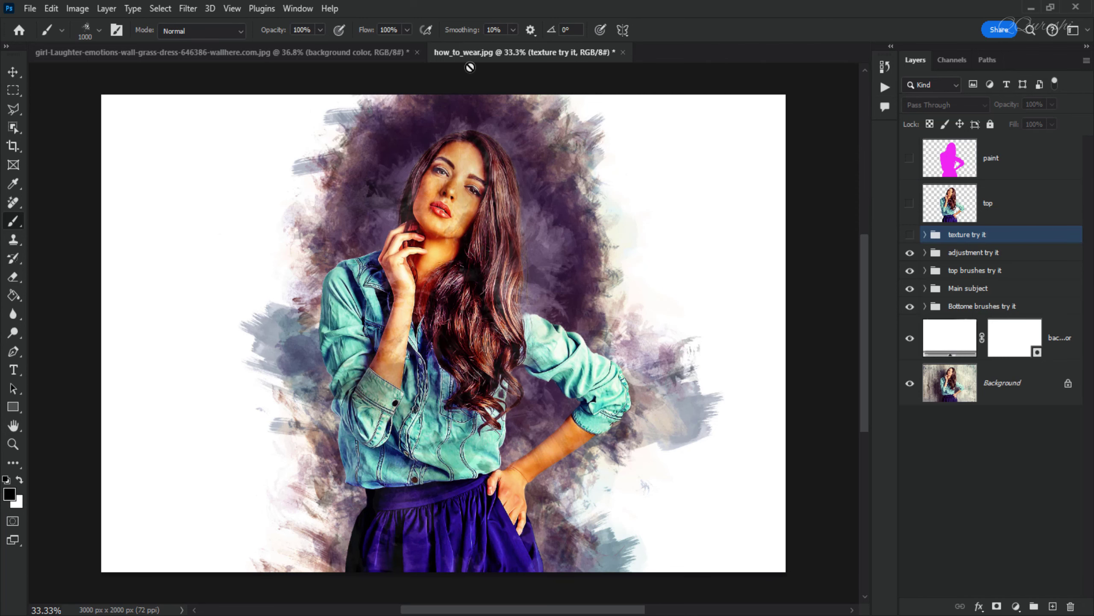
{"action": "left_click", "coordinate": [238, 53]}
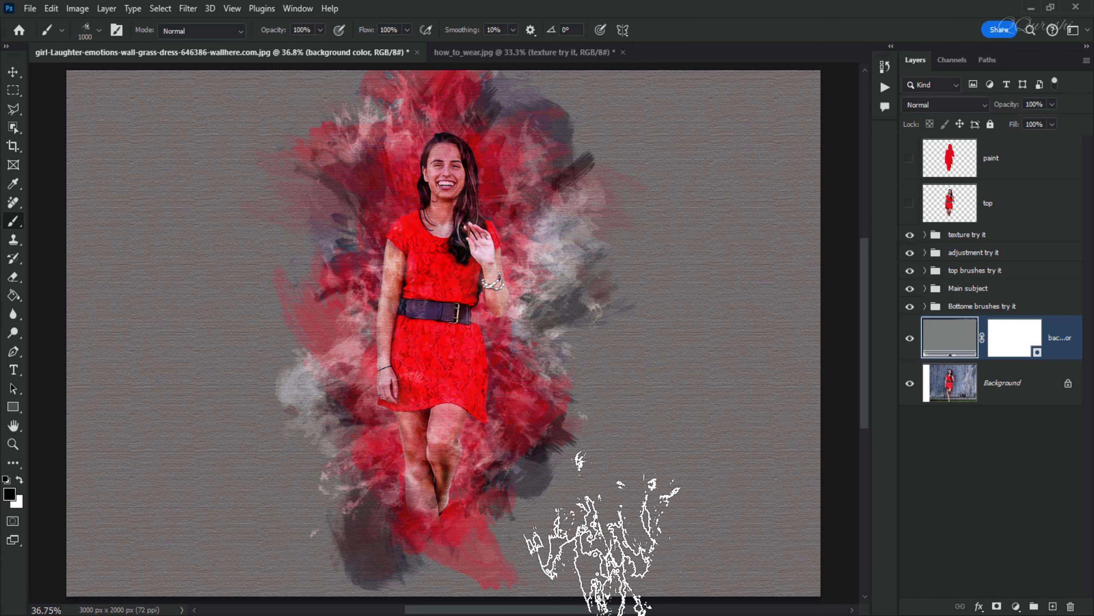
{"action": "left_click", "coordinate": [13, 72]}
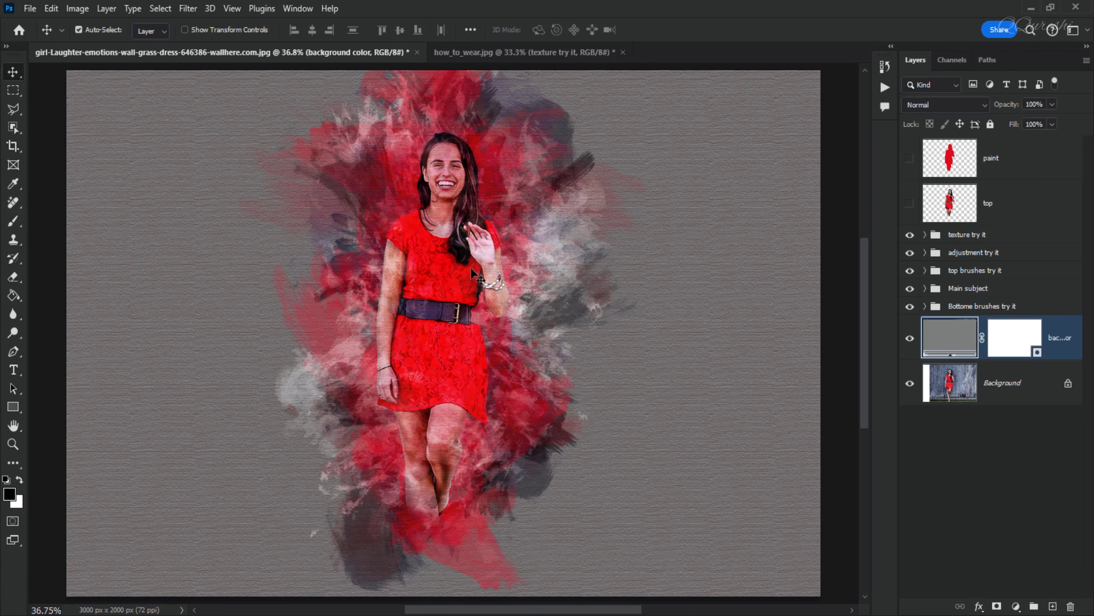
{"action": "left_click", "coordinate": [483, 53]}
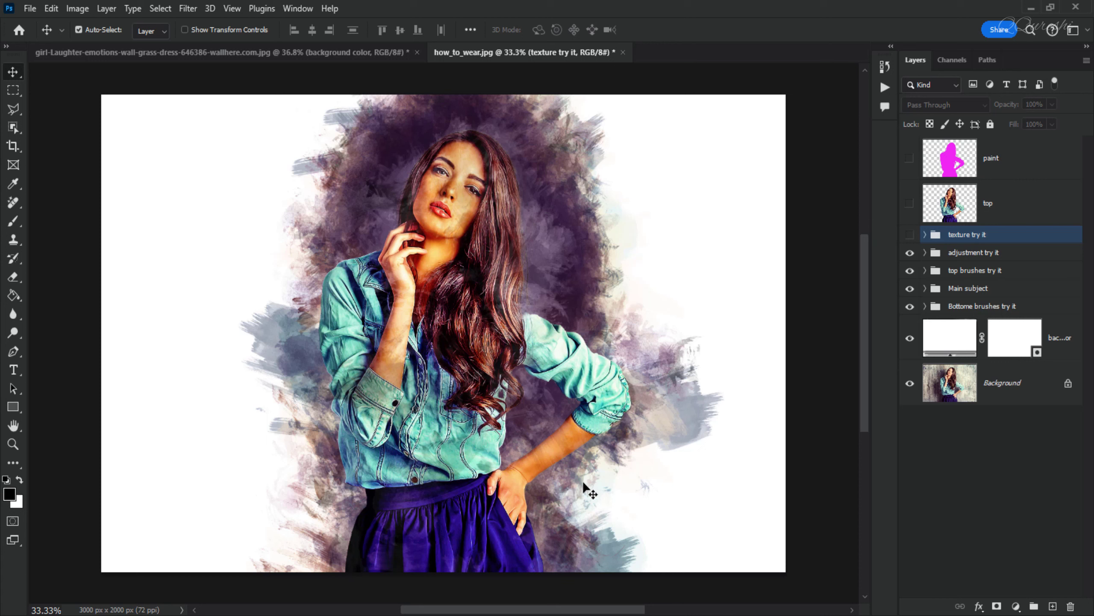
Set the background colour fill layer to mid grey 808080 by changing brightness B to 50
{"action": "left_click", "coordinate": [953, 339]}
{"action": "double_click", "coordinate": [952, 339]}
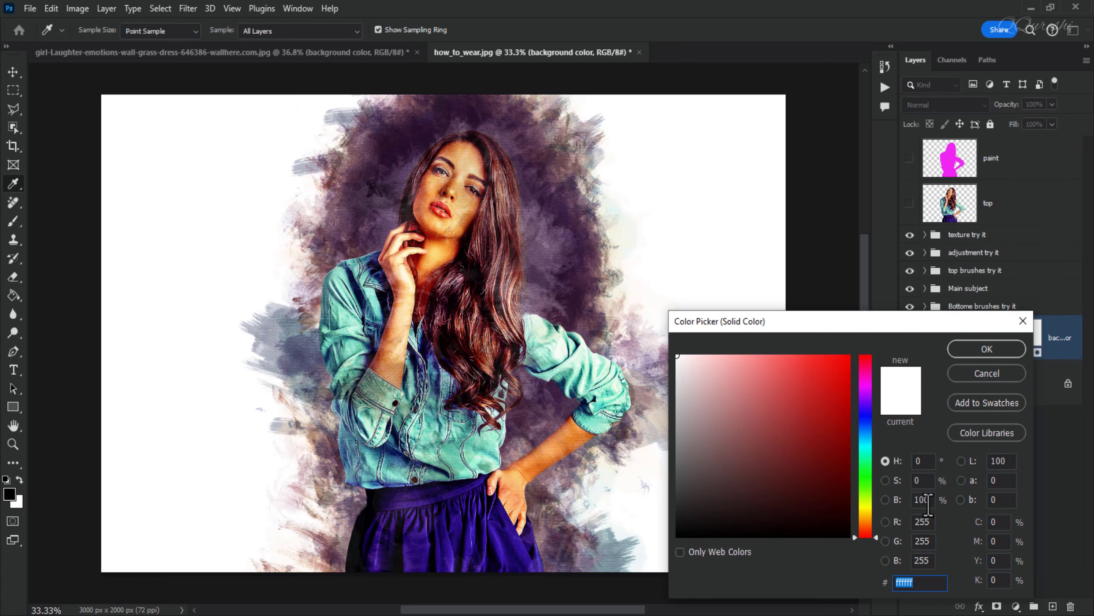
{"action": "left_click", "coordinate": [922, 500]}
{"action": "type", "text": "5"}
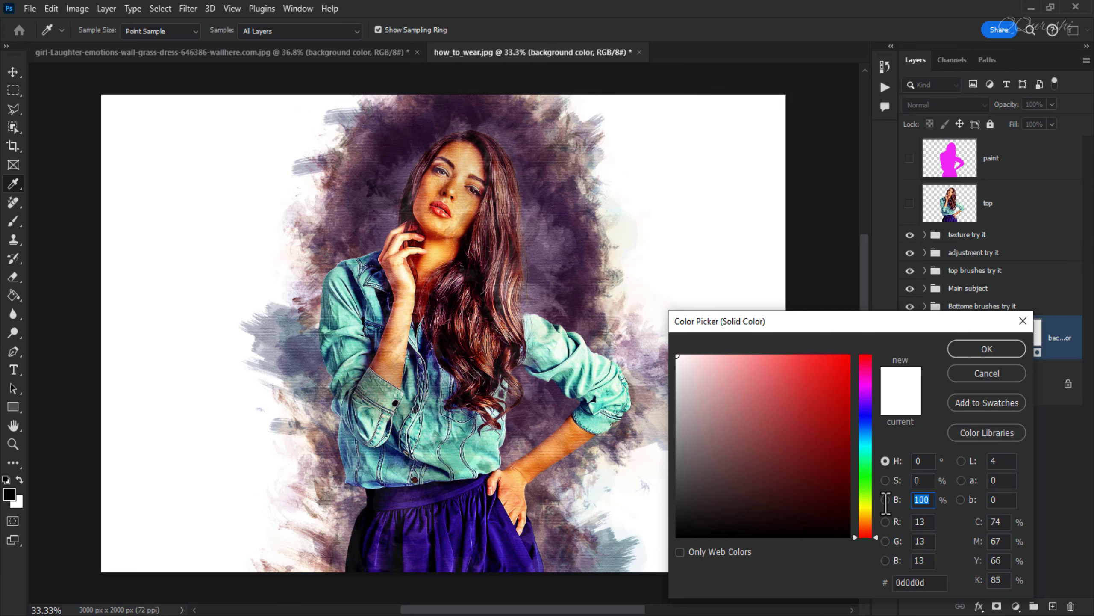
{"action": "type", "text": "0"}
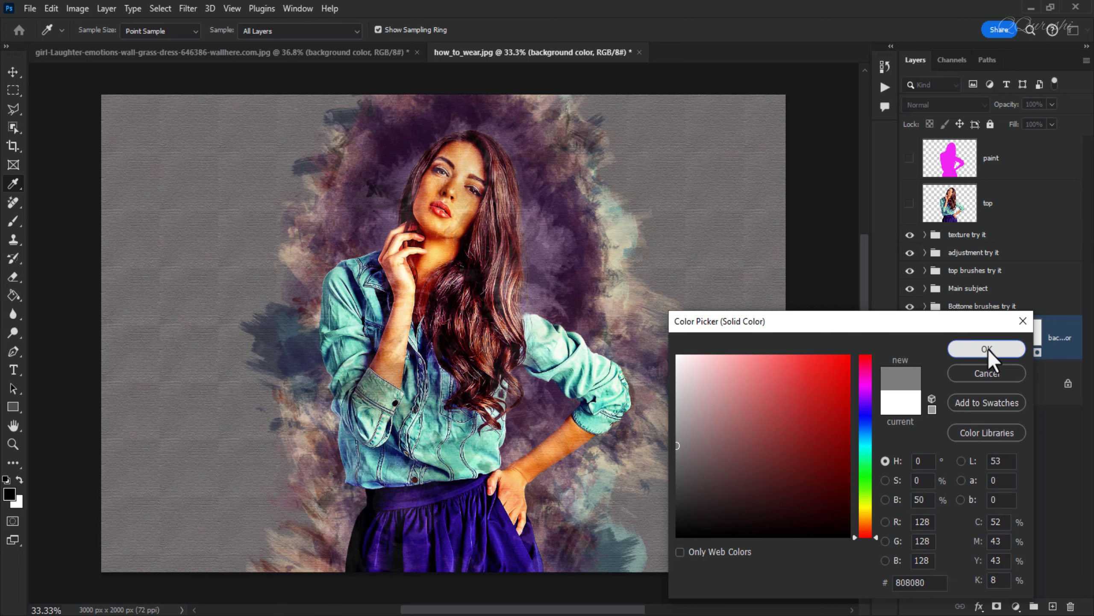
{"action": "left_click", "coordinate": [988, 348]}
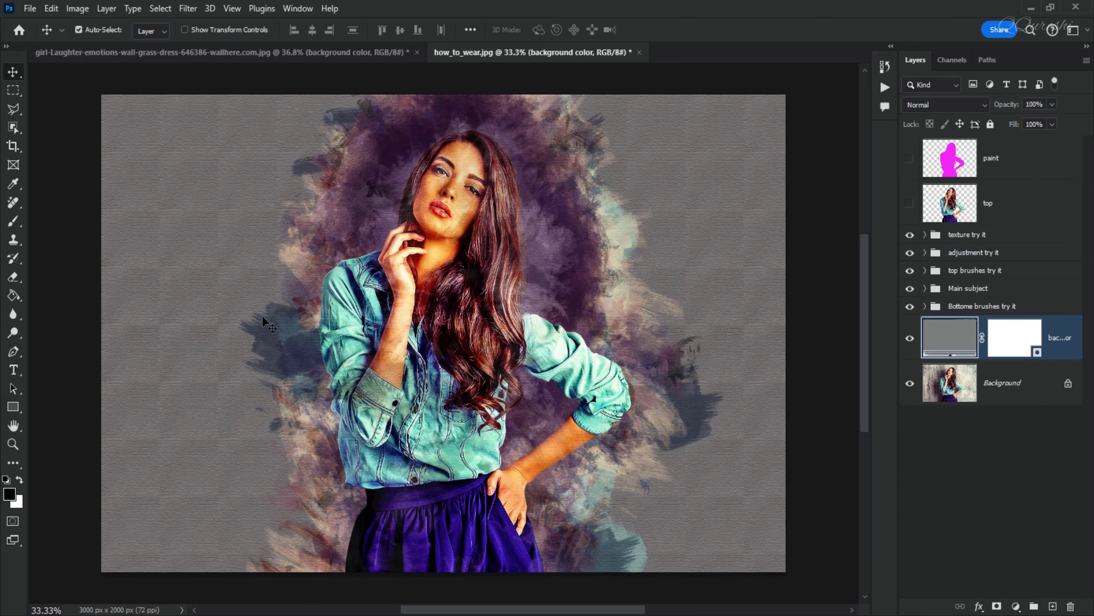